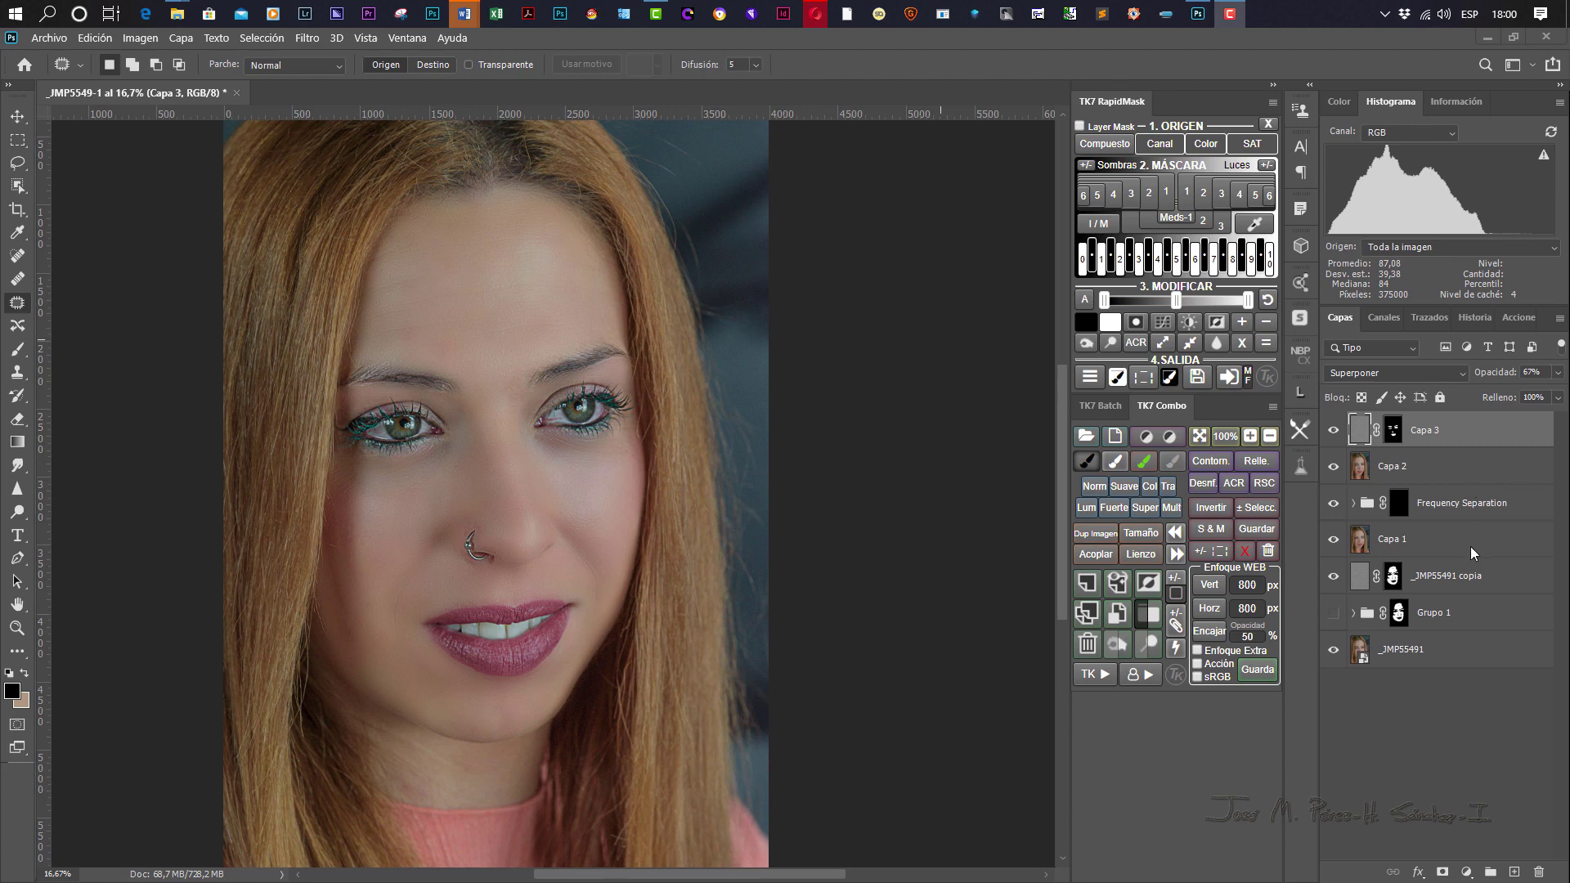
# Delete the Grupo 1 group, the Capa 1 layer, the Frequency Separation group and the Capa 2 layer.
pyautogui.click(1481, 612)
pyautogui.moveTo(1481, 613); pyautogui.dragTo(1541, 869)
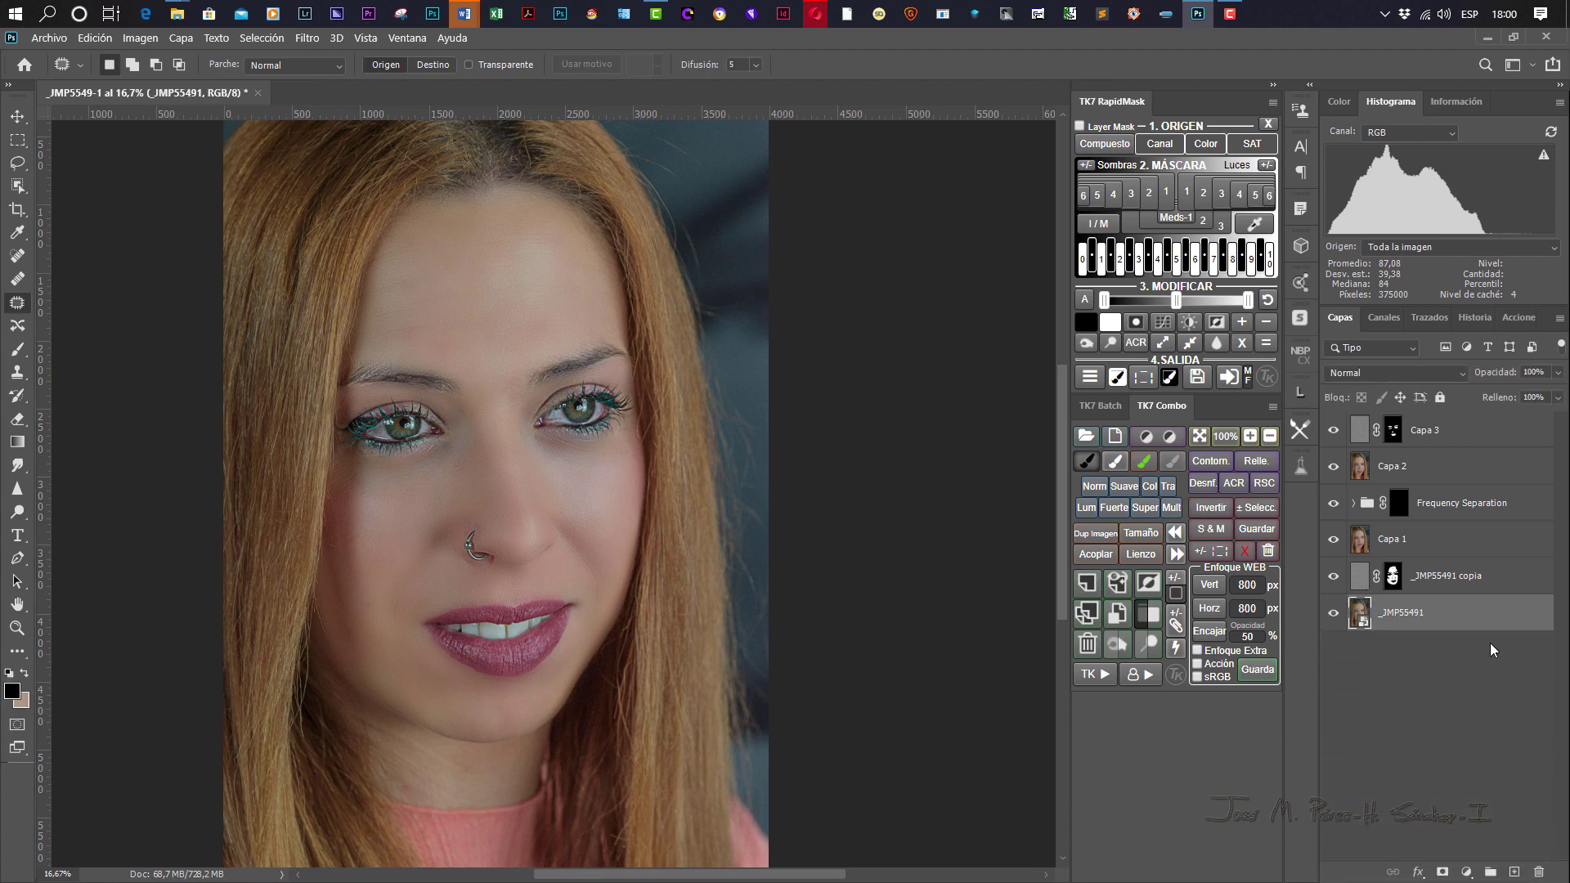
pyautogui.click(1431, 542)
pyautogui.moveTo(1431, 542); pyautogui.dragTo(1538, 870)
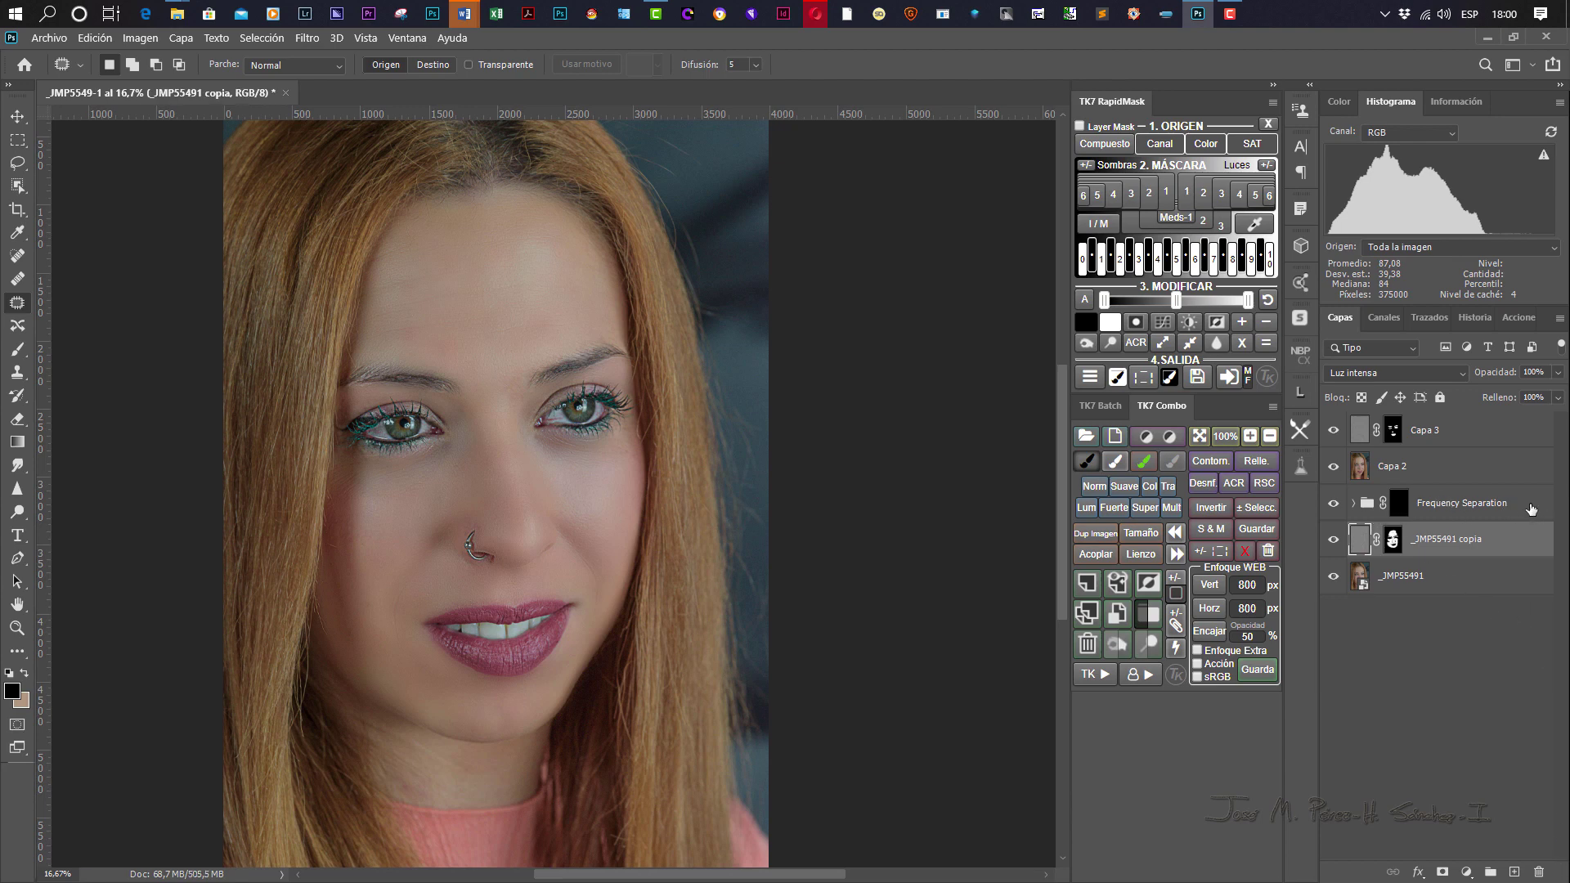
pyautogui.moveTo(1531, 509); pyautogui.dragTo(1538, 870)
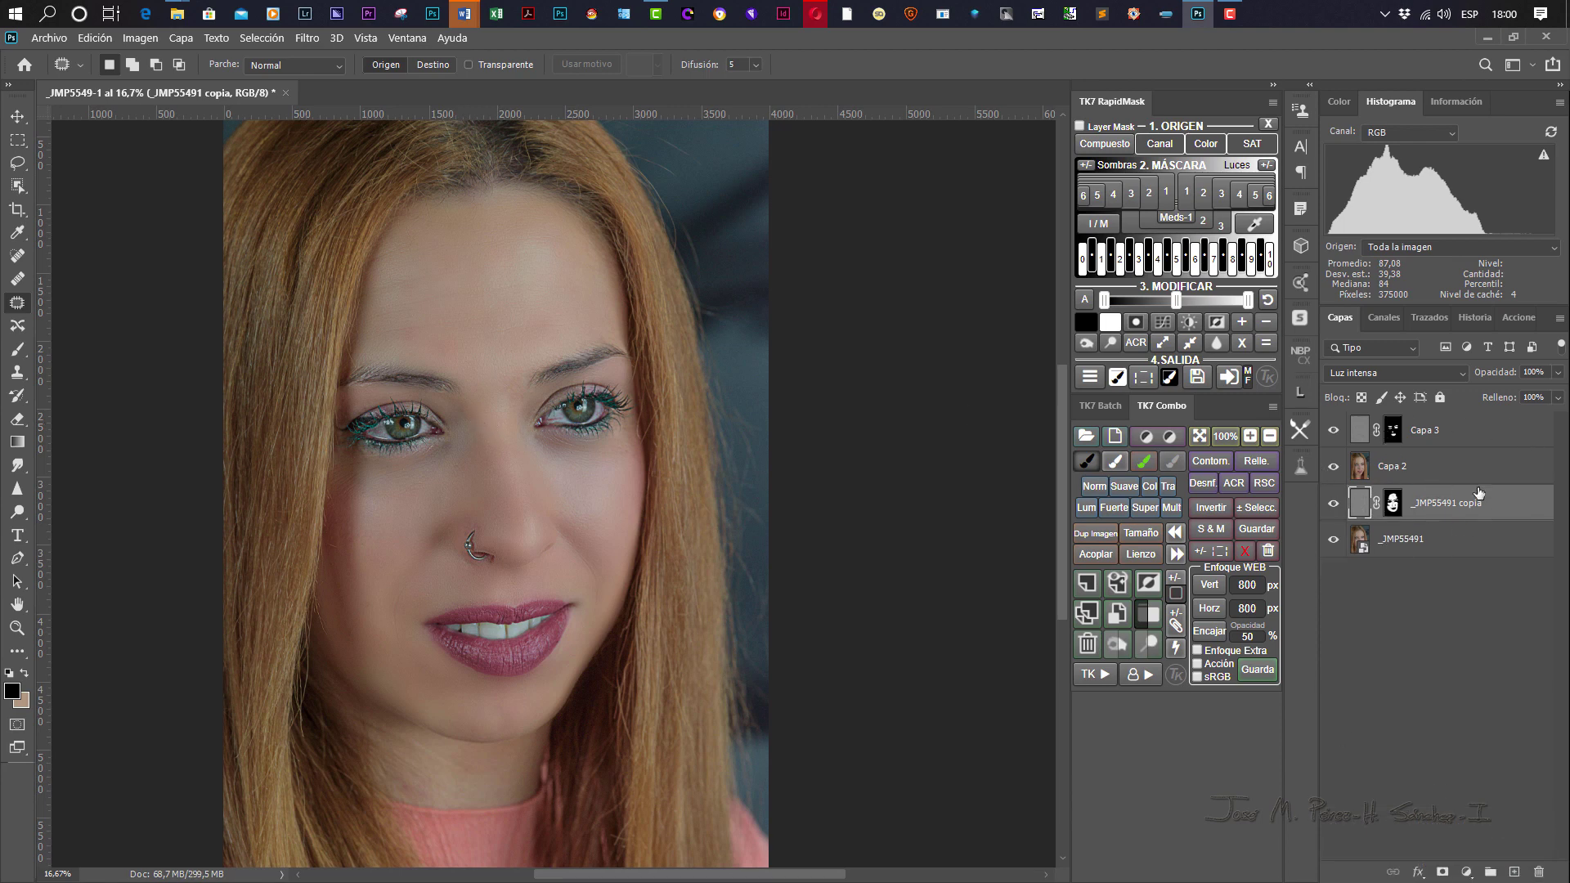
pyautogui.click(1437, 471)
pyautogui.moveTo(1469, 471); pyautogui.dragTo(1538, 871)
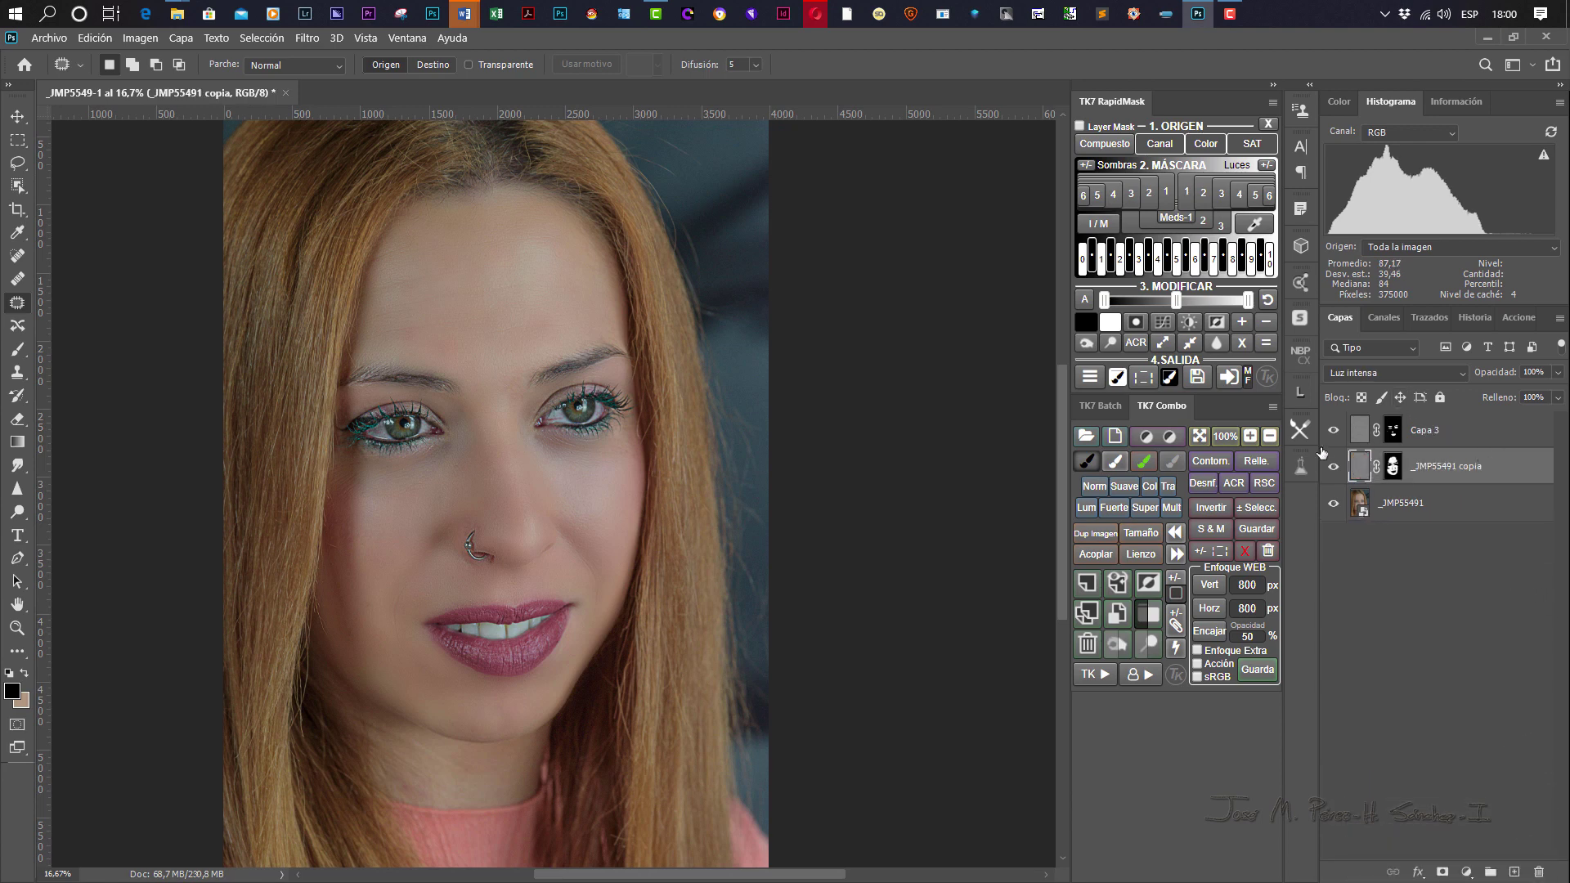
# Stamp the visible layers into a new layer above Capa 3 and run the frequency separation action on it, lowering the Gaussian blur radius.
pyautogui.click(1469, 431)
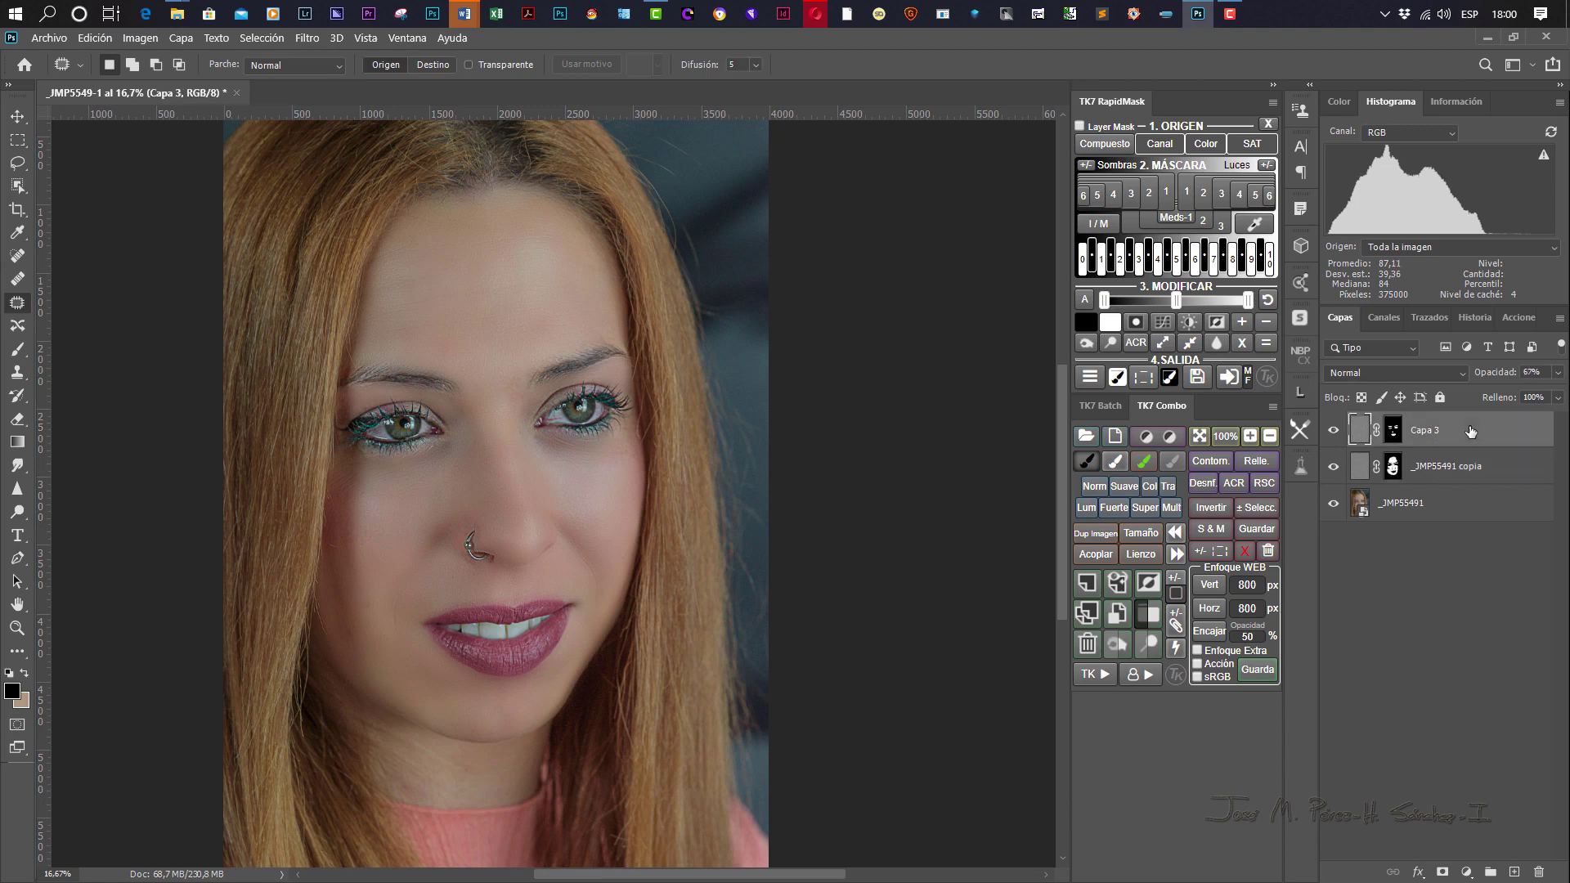
pyautogui.hotkey('ctrl', 'shift', 'alt', 'e')
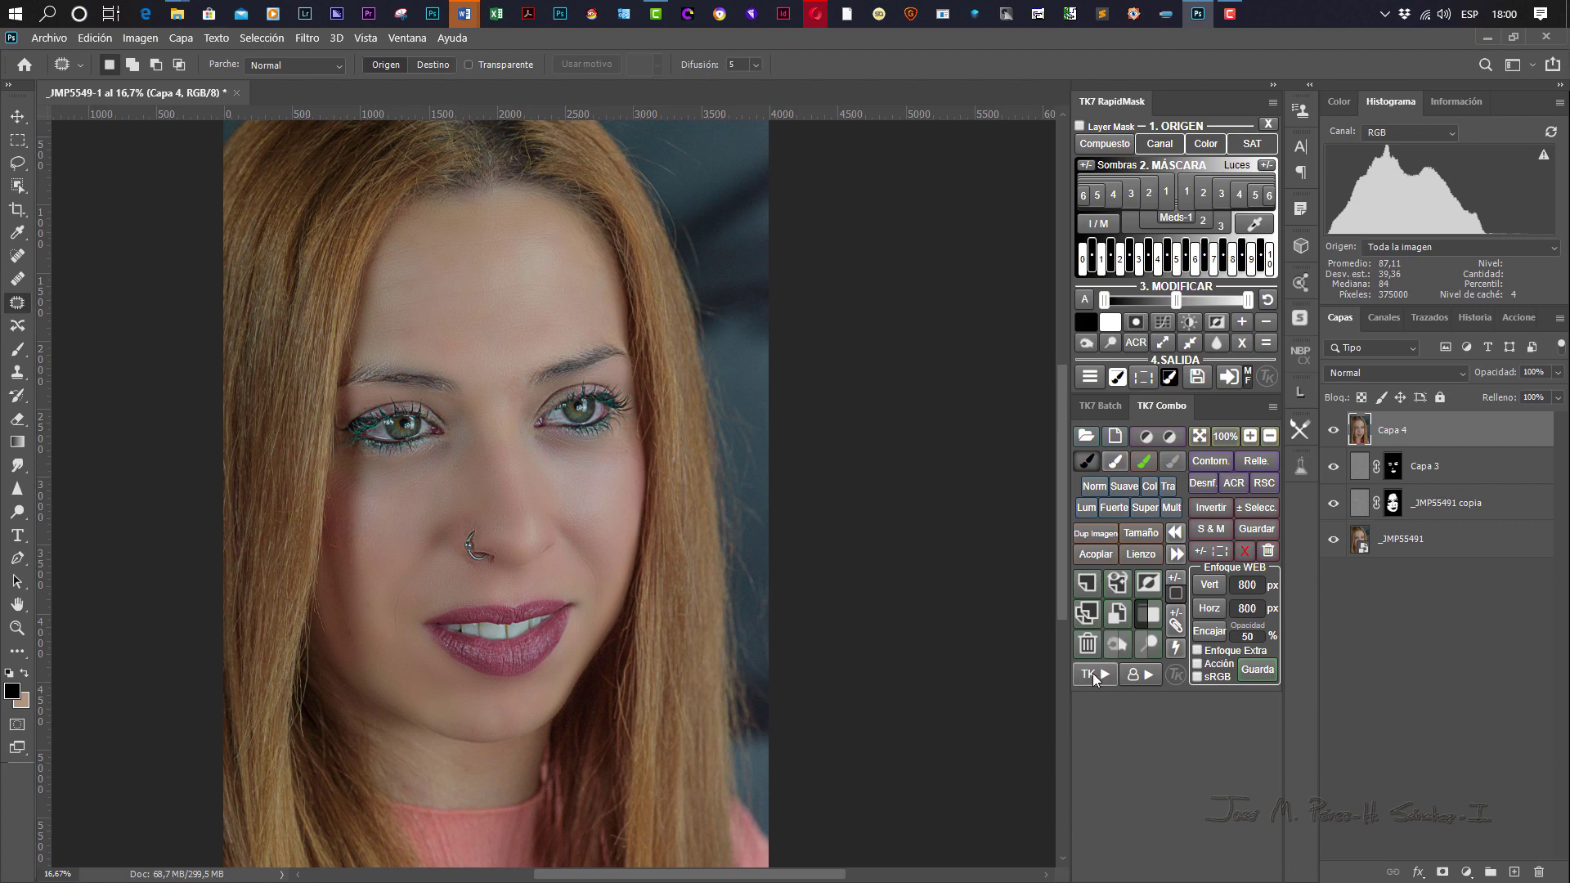
pyautogui.click(1093, 673)
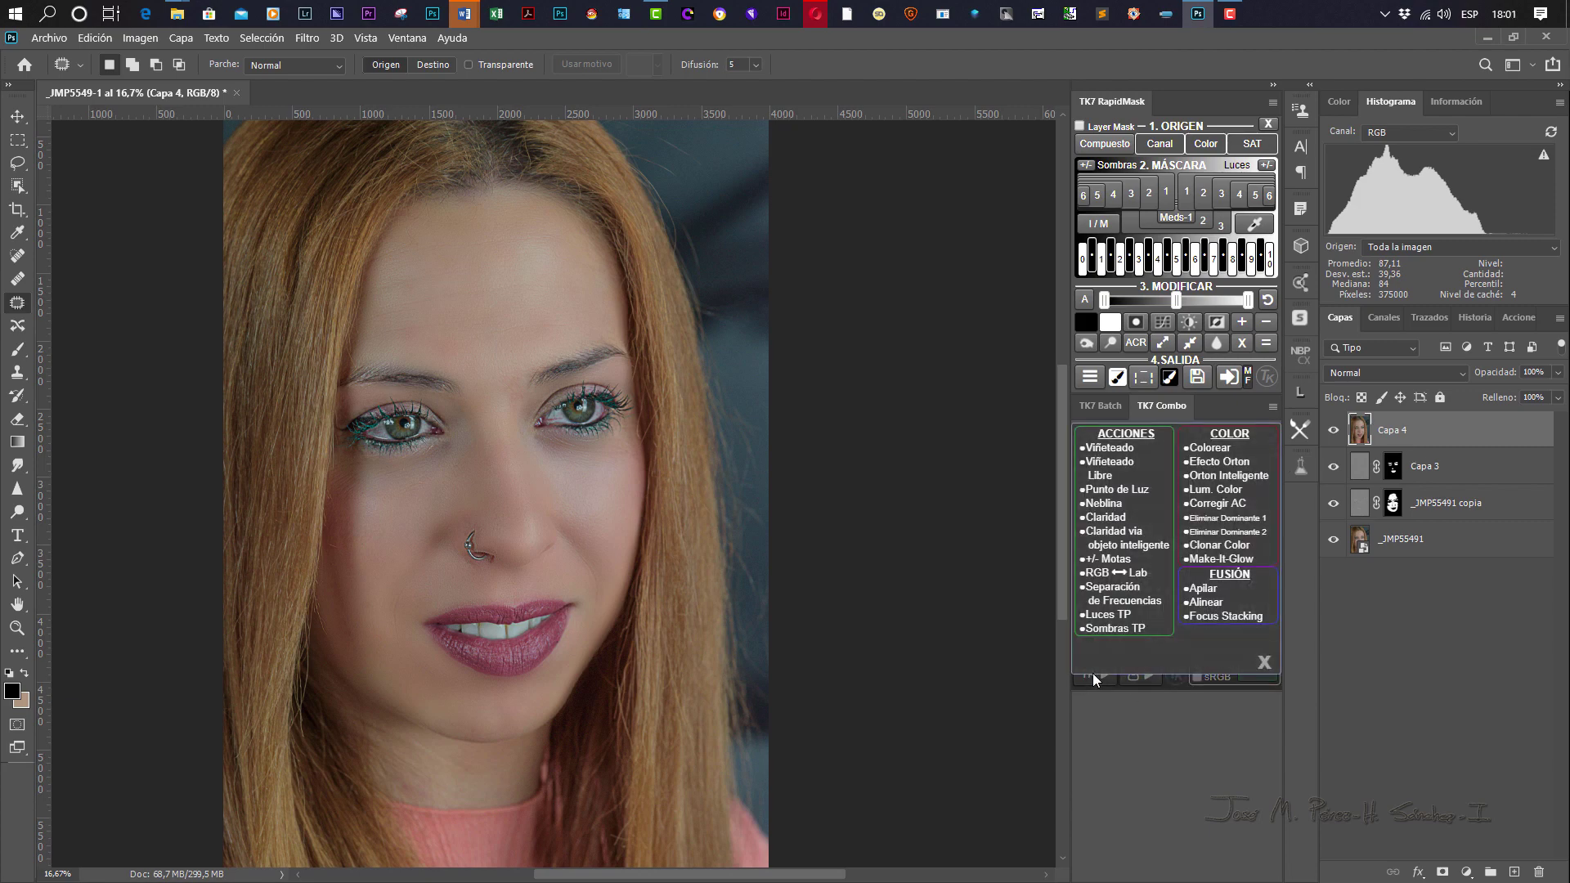
pyautogui.click(1105, 601)
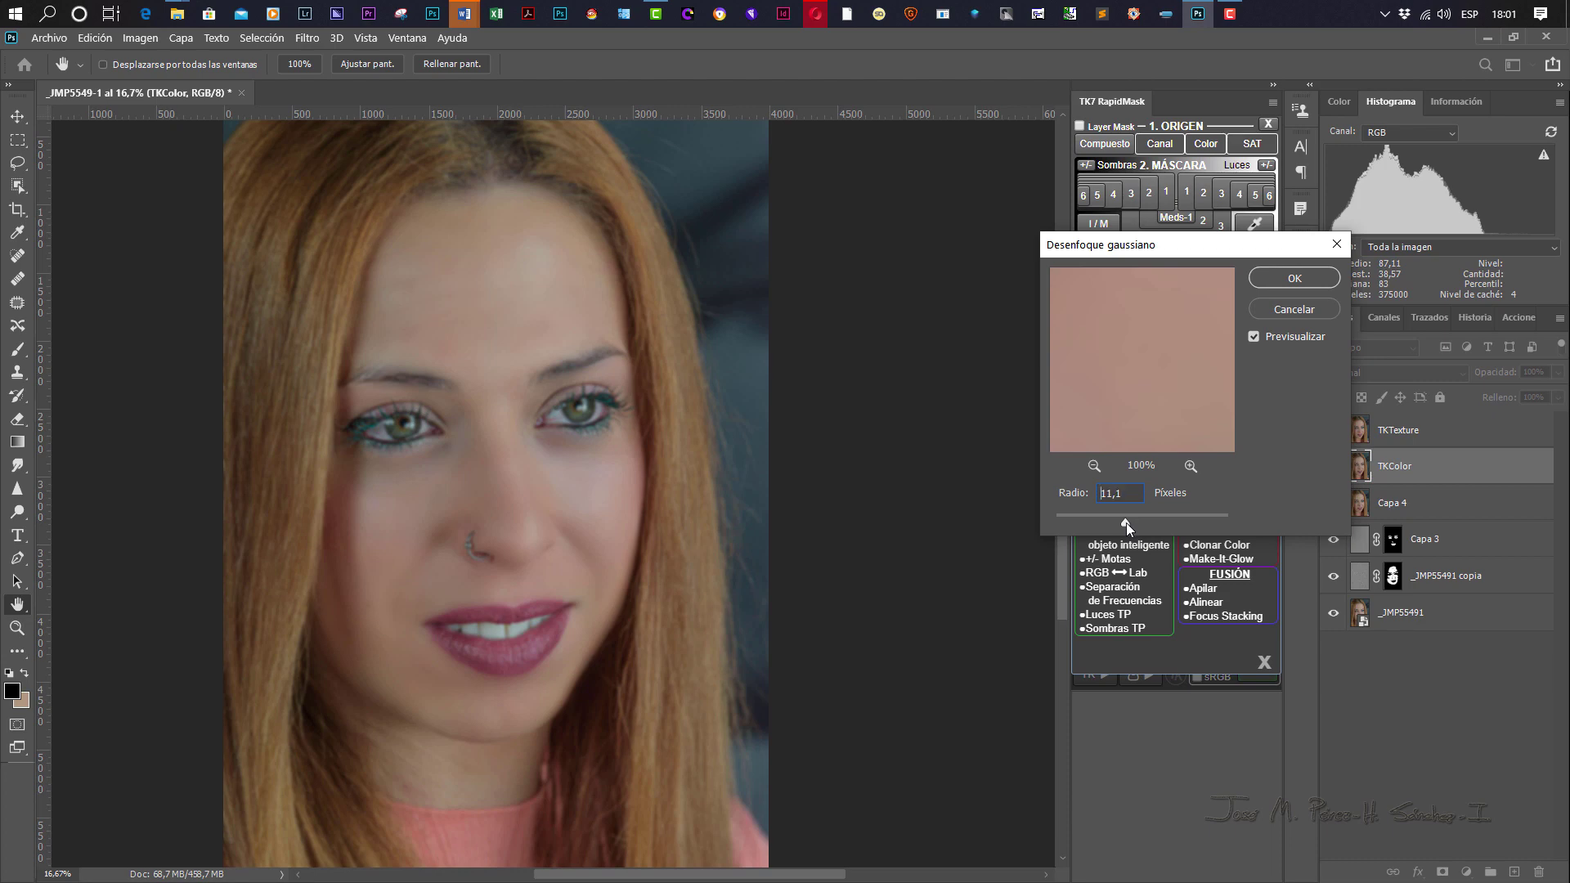
pyautogui.moveTo(1131, 522); pyautogui.dragTo(1112, 522)
pyautogui.moveTo(1113, 526); pyautogui.dragTo(1110, 522)
pyautogui.click(1292, 279)
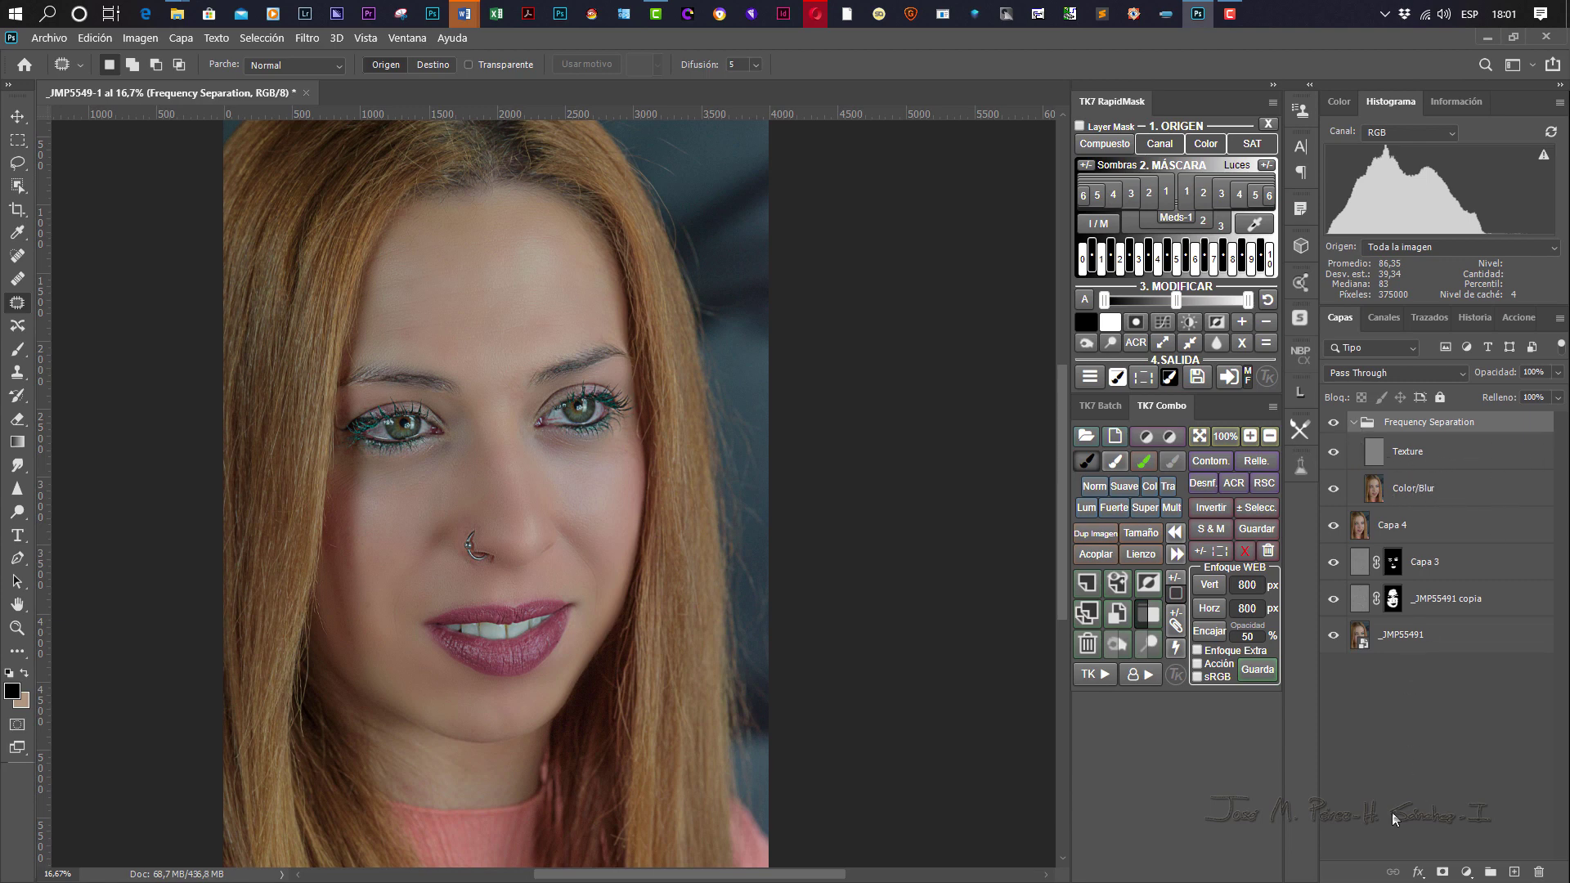
# On the Texture layer, heal the skin lines below the outer corner of the left-hand eye with a 68 px Healing Brush.
pyautogui.click(1476, 491)
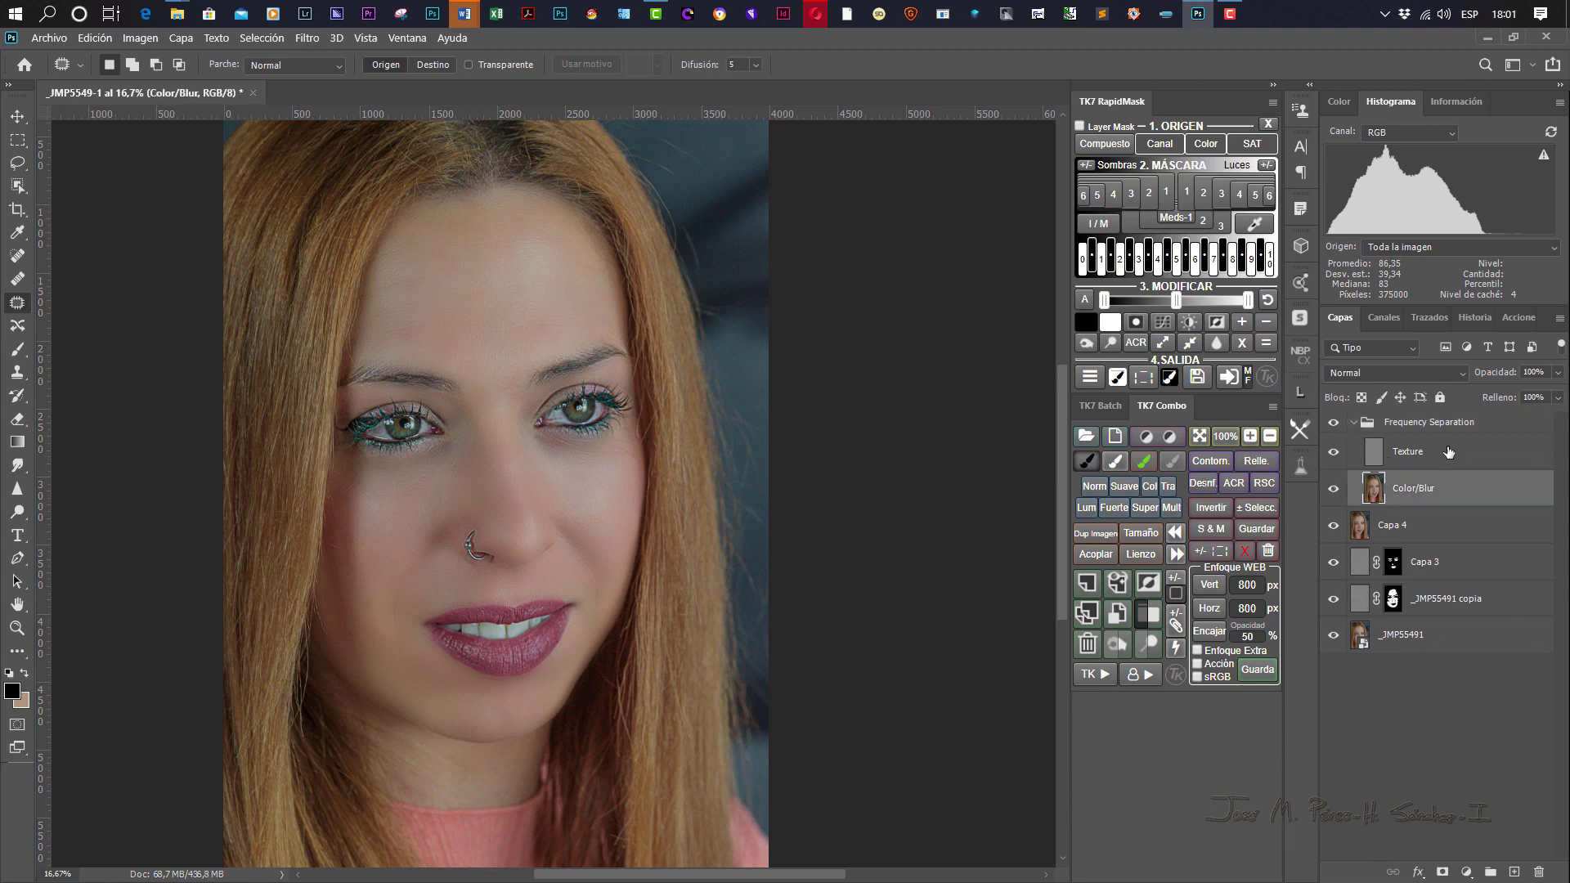
pyautogui.click(1447, 453)
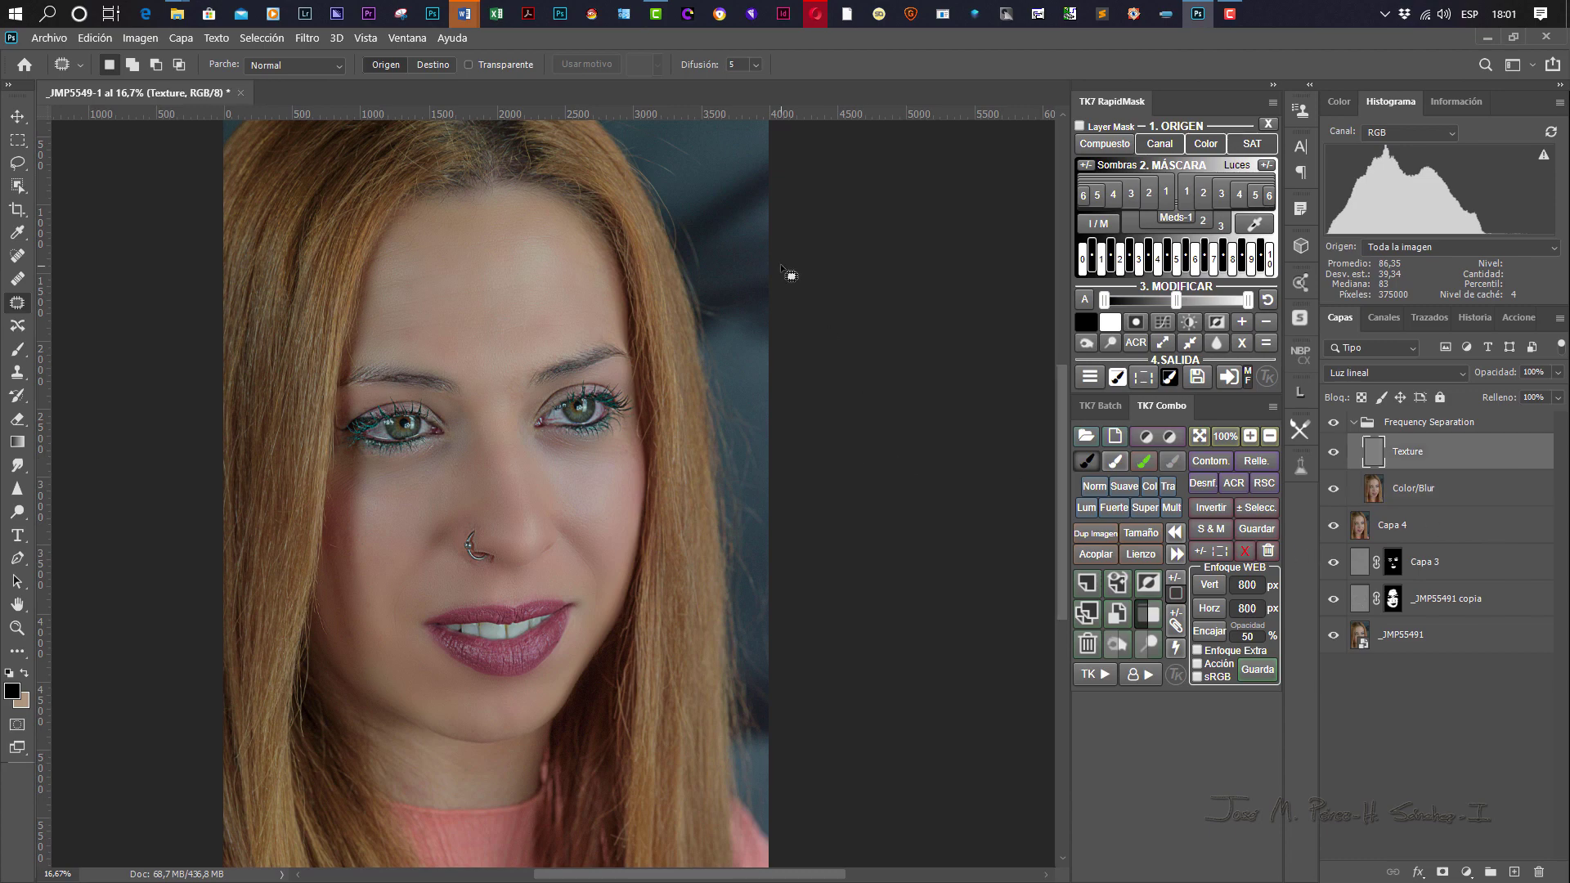
pyautogui.hotkey('ctrl', '+')
pyautogui.hotkey('ctrl', '+')
pyautogui.hotkey('ctrl', '+')
pyautogui.hotkey('ctrl', '+')
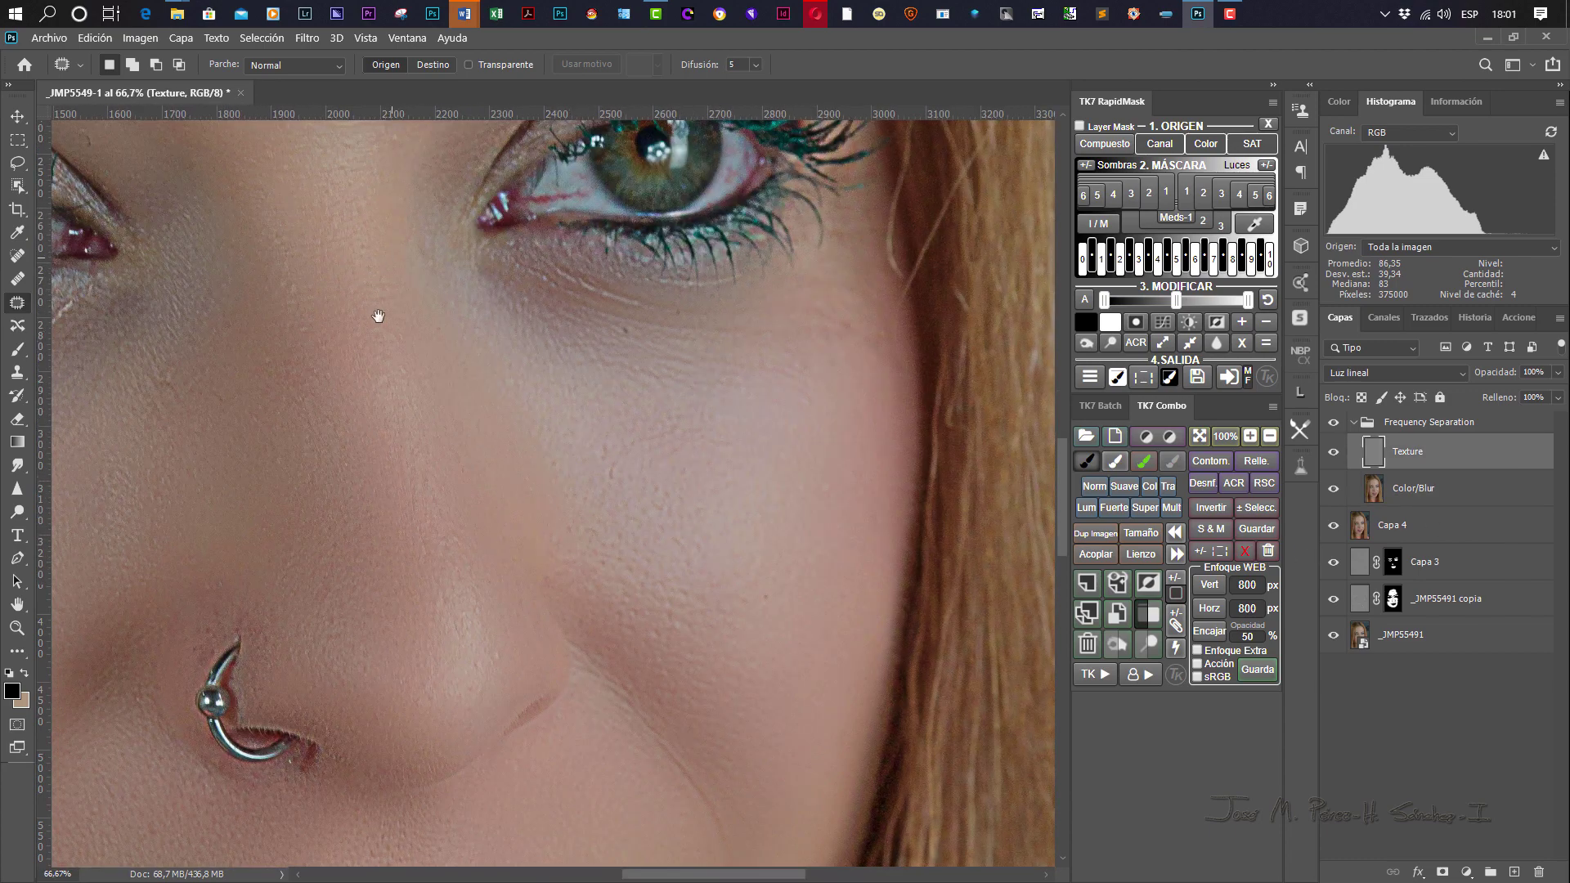
pyautogui.moveTo(378, 316); pyautogui.dragTo(821, 590)
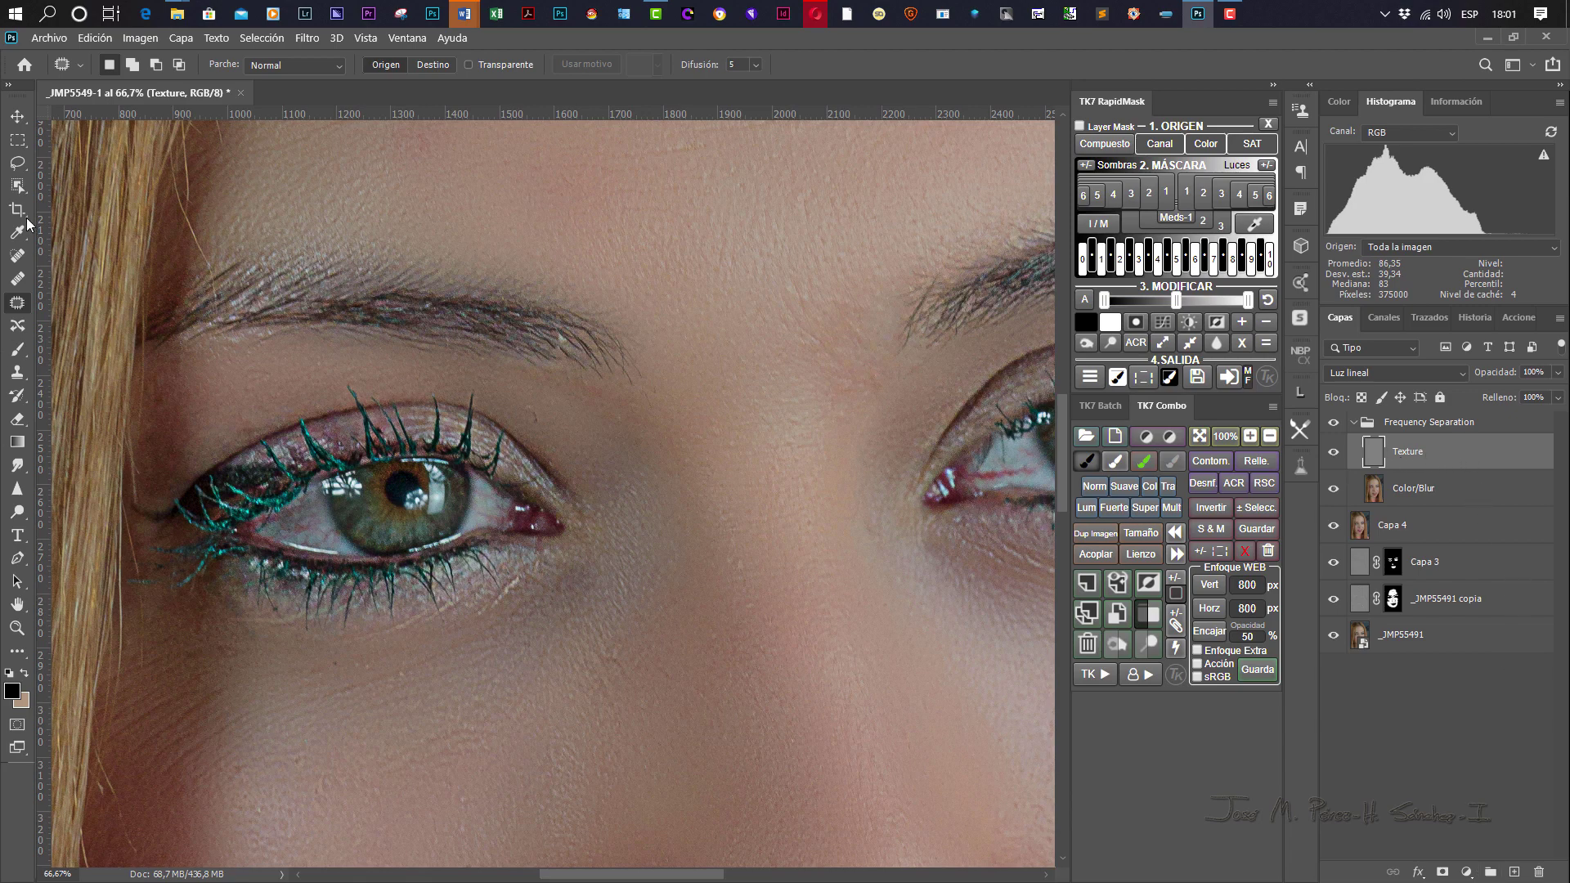
pyautogui.click(16, 278)
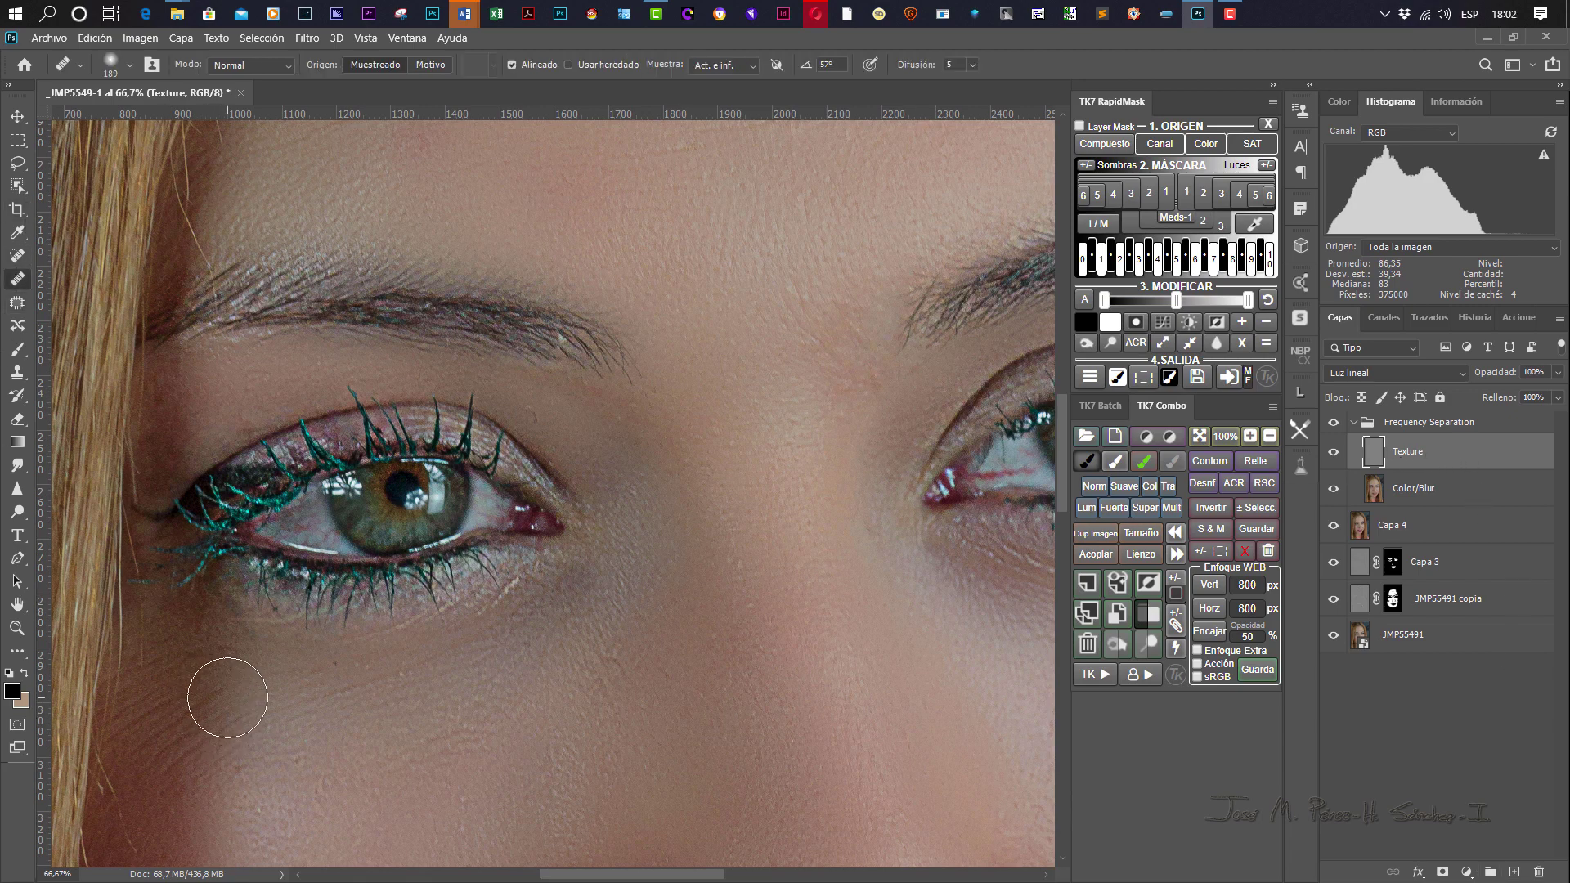
pyautogui.rightClick(225, 693)
pyautogui.moveTo(367, 680); pyautogui.dragTo(314, 680)
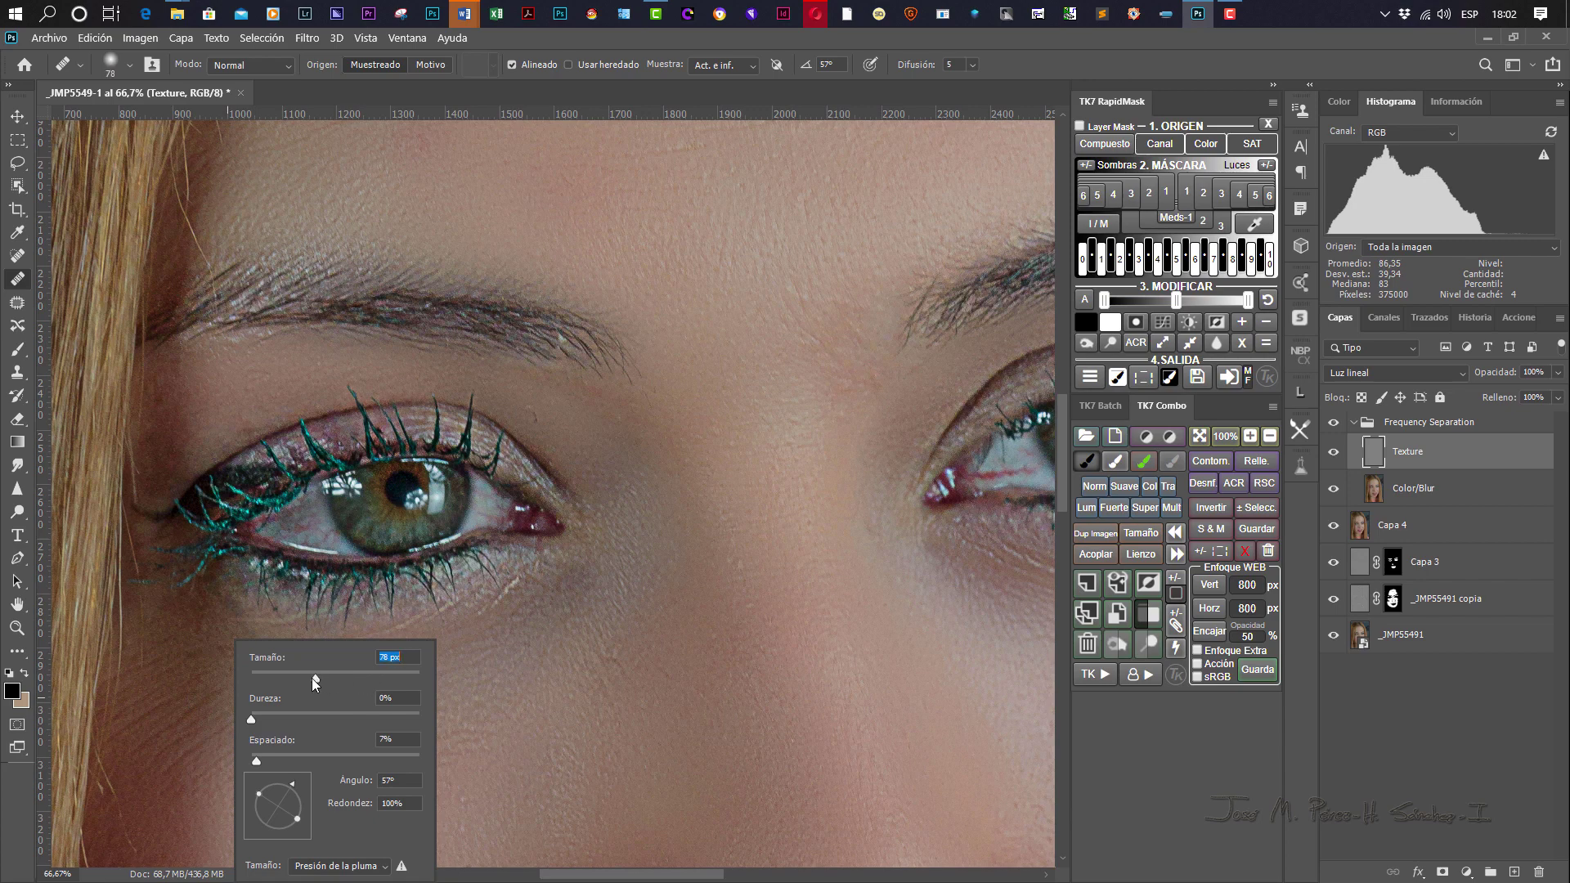
pyautogui.keyDown('alt'); pyautogui.click(206, 749); pyautogui.keyUp('alt')
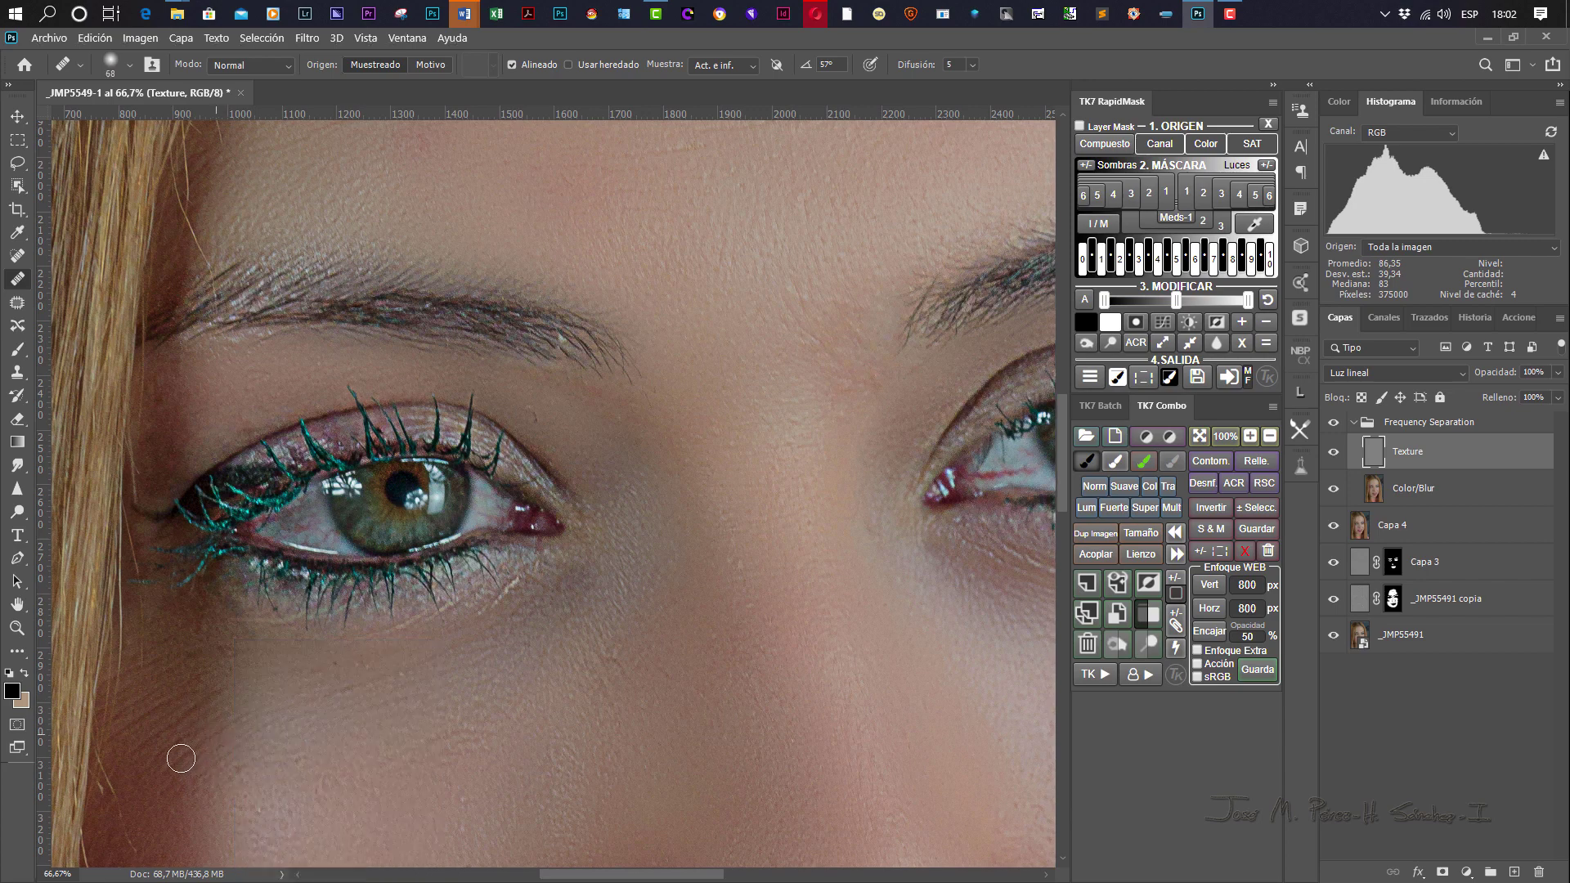
pyautogui.moveTo(214, 726); pyautogui.dragTo(168, 769)
pyautogui.hotkey('ctrl', 'j')
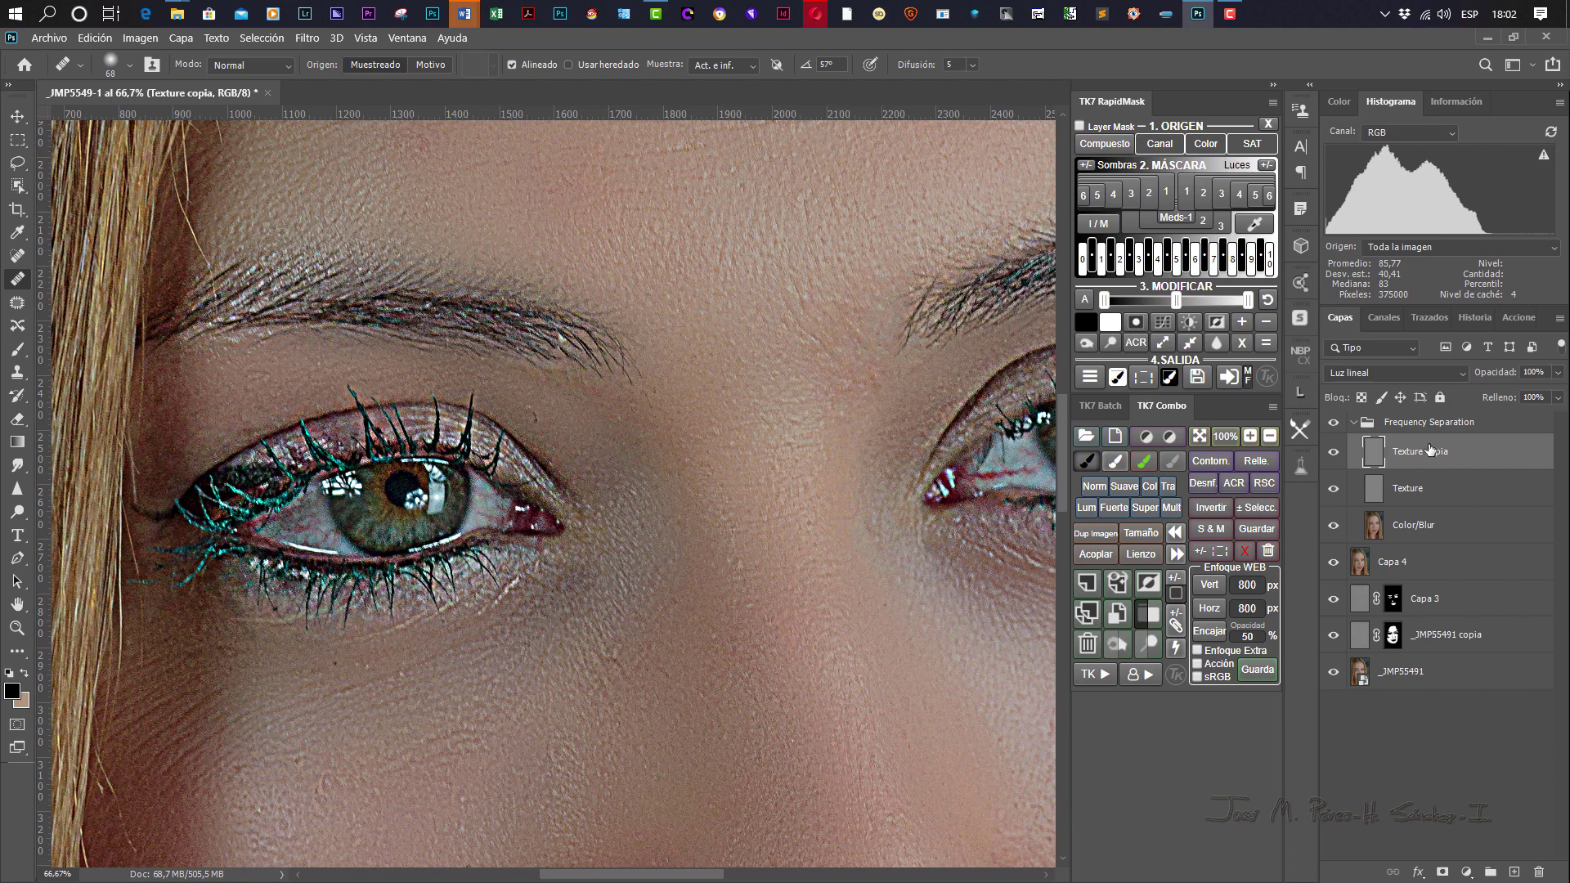
pyautogui.moveTo(1447, 474); pyautogui.dragTo(1435, 466)
pyautogui.press('alt')
pyautogui.press('alt')
pyautogui.click(1361, 373)
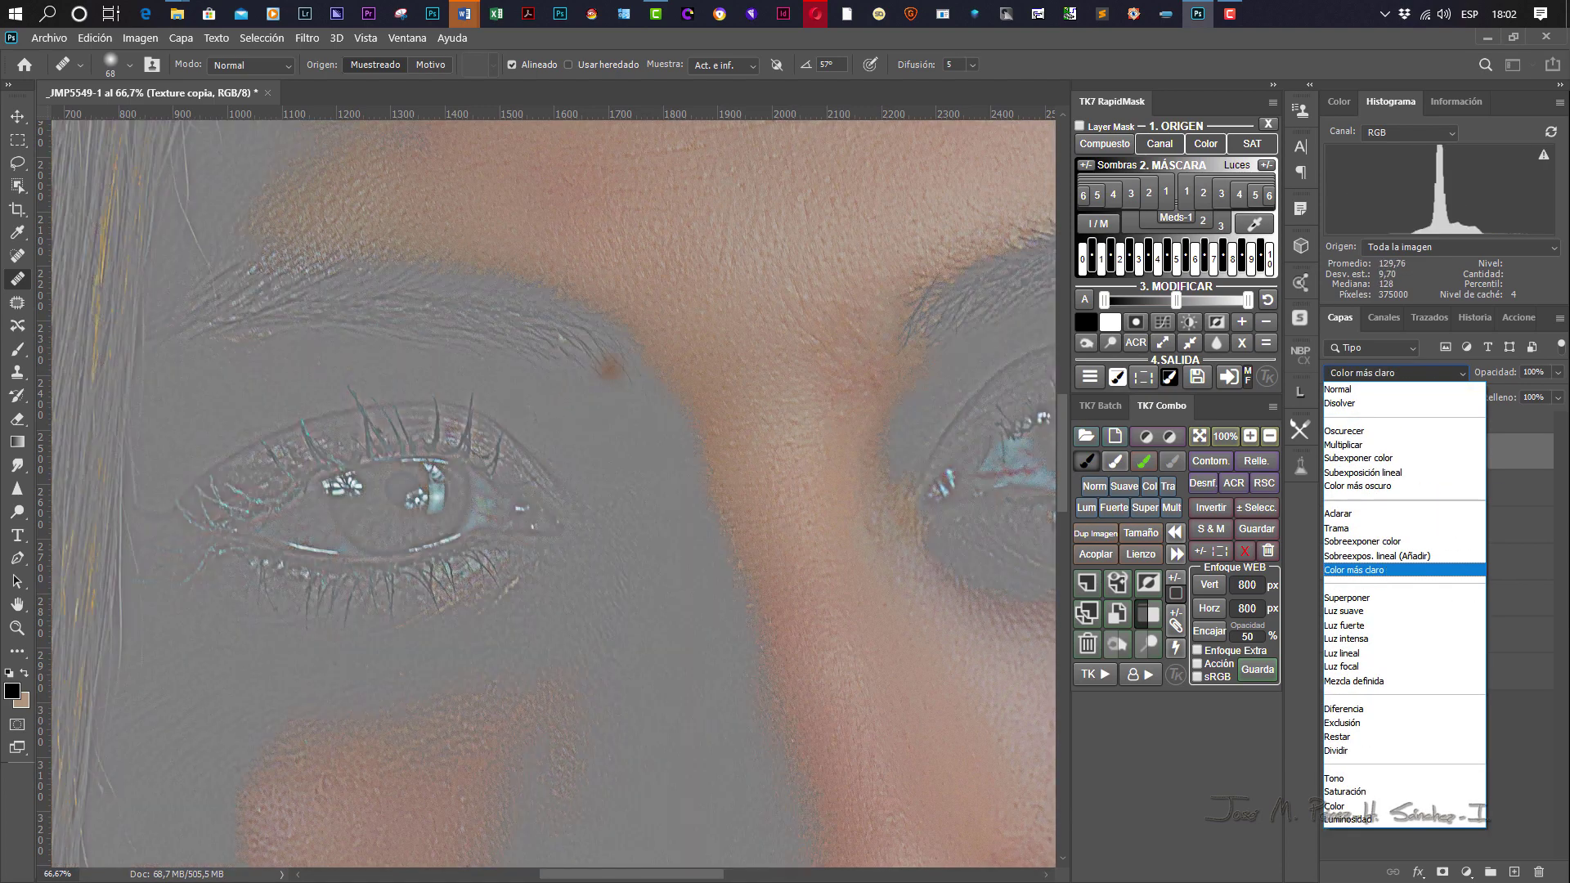
pyautogui.press('Up')
pyautogui.press('Up')
pyautogui.press('Up')
pyautogui.press('Up')
pyautogui.press('Up')
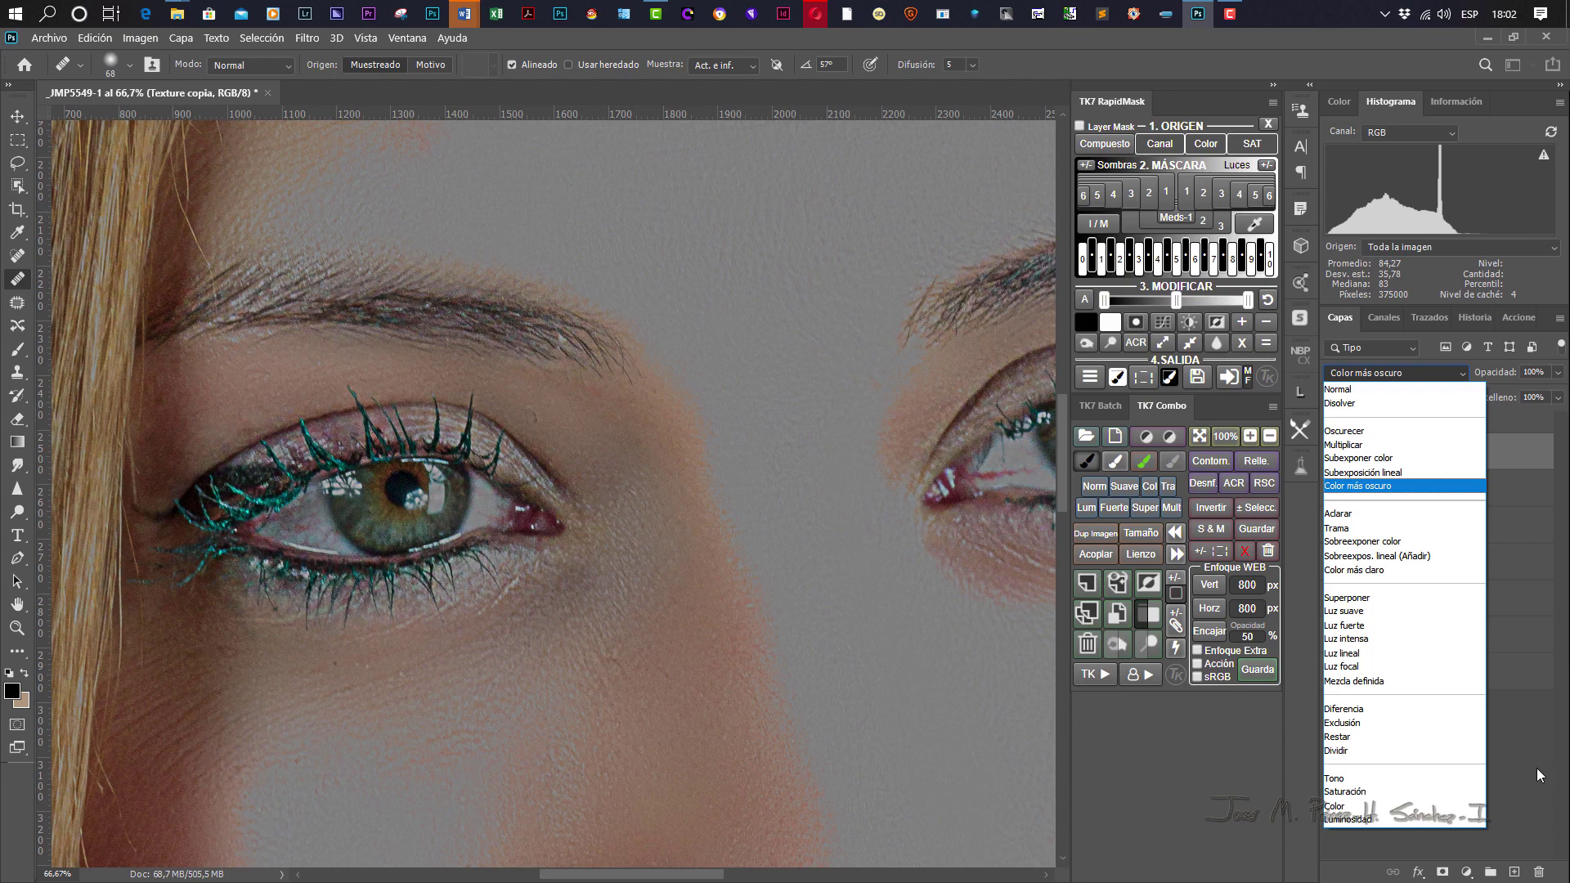
pyautogui.press('Down')
pyautogui.press('Down')
pyautogui.press('Down')
pyautogui.press('Down')
pyautogui.press('Down')
pyautogui.press('Down')
pyautogui.press('Down')
pyautogui.press('Down')
pyautogui.press('Down')
pyautogui.press('Down')
pyautogui.press('Return')
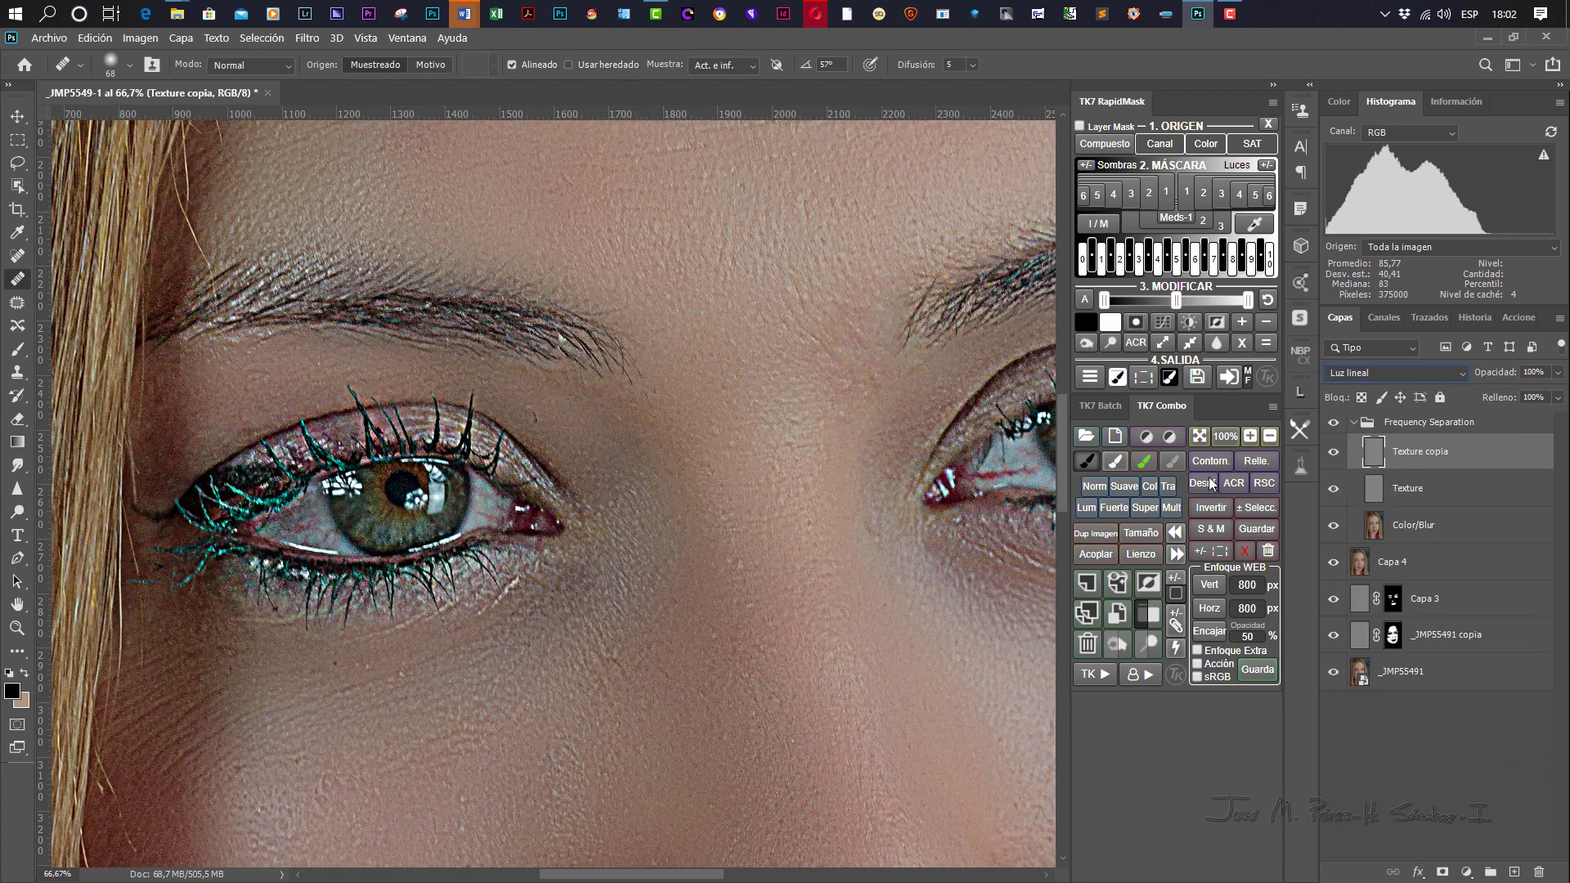
pyautogui.hotkey('ctrl', '-')
pyautogui.hotkey('ctrl', '-')
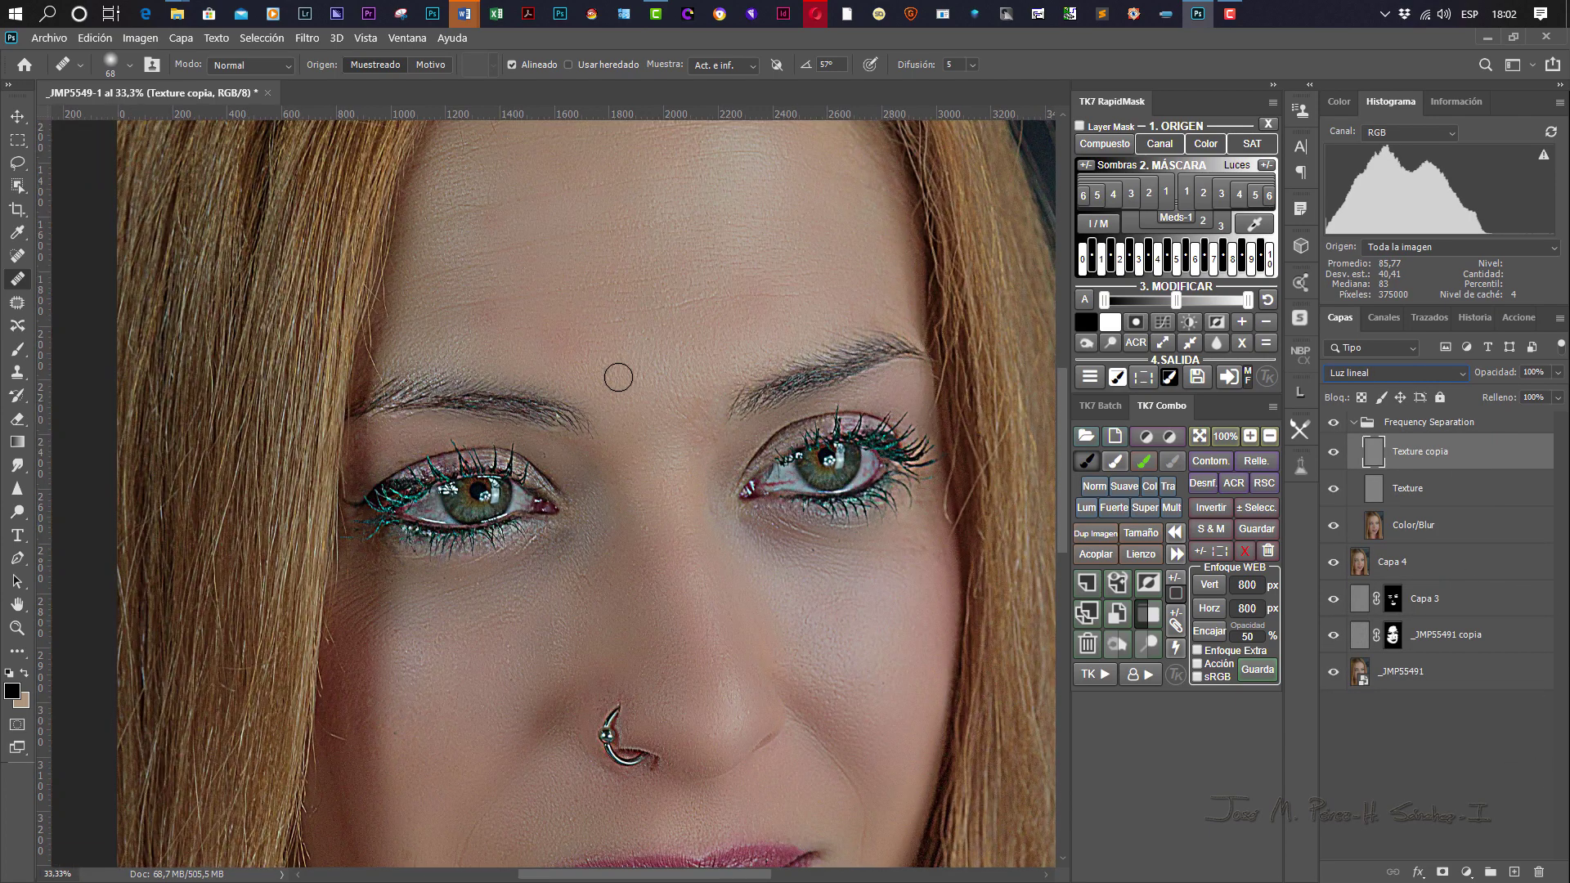
pyautogui.hotkey('ctrl', '-')
pyautogui.hotkey('ctrl', '-')
pyautogui.hotkey('ctrl', '-')
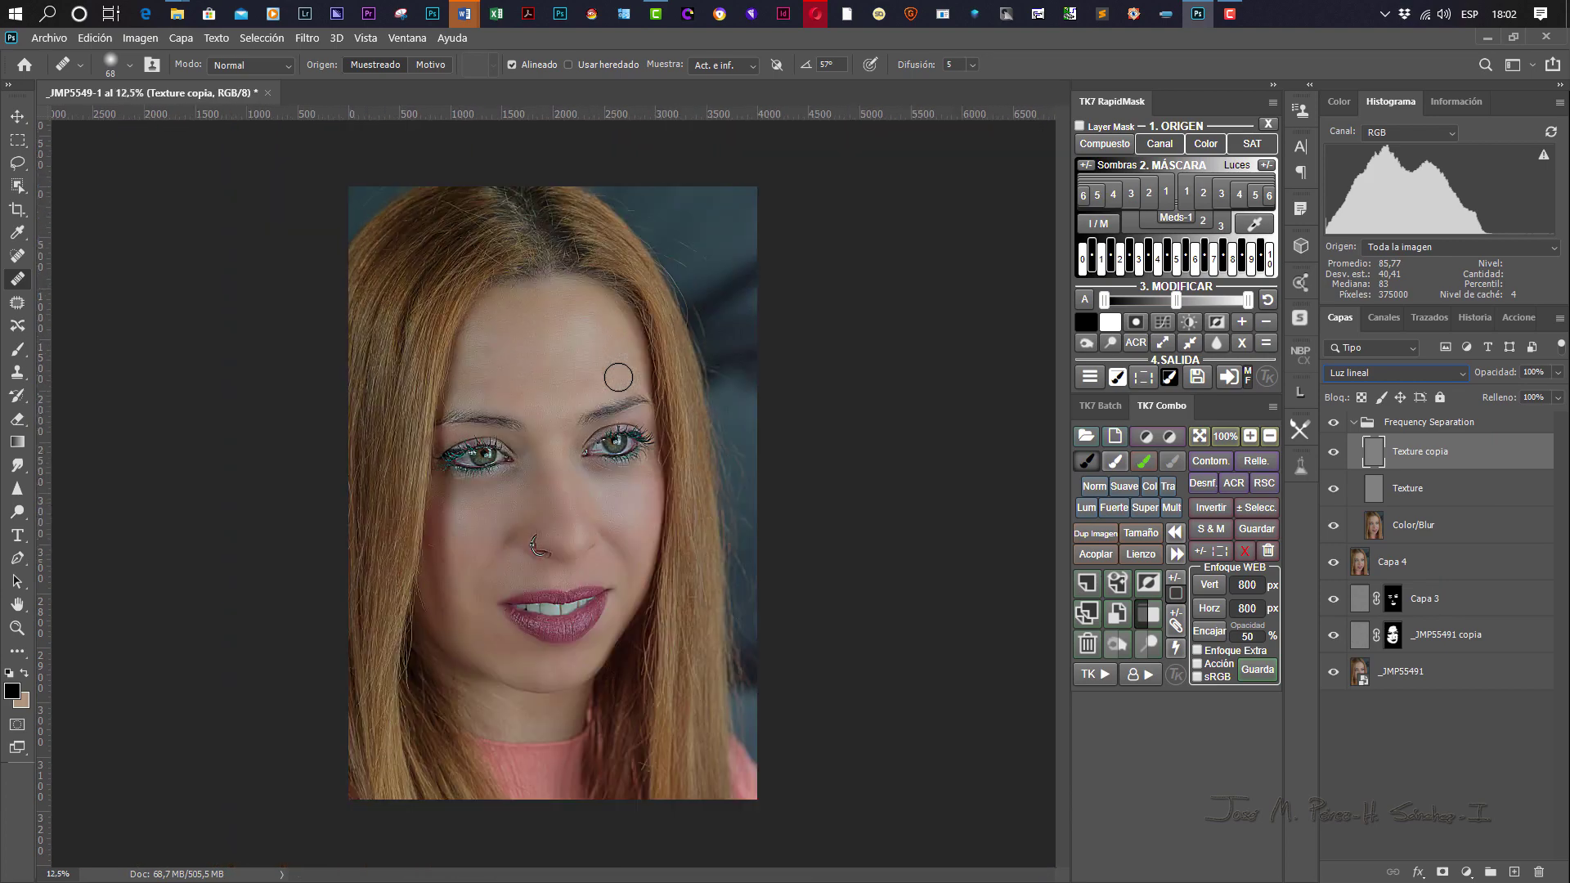
pyautogui.hotkey('ctrl', 'alt', 'g')
pyautogui.hotkey('shift', 'alt', 'n')
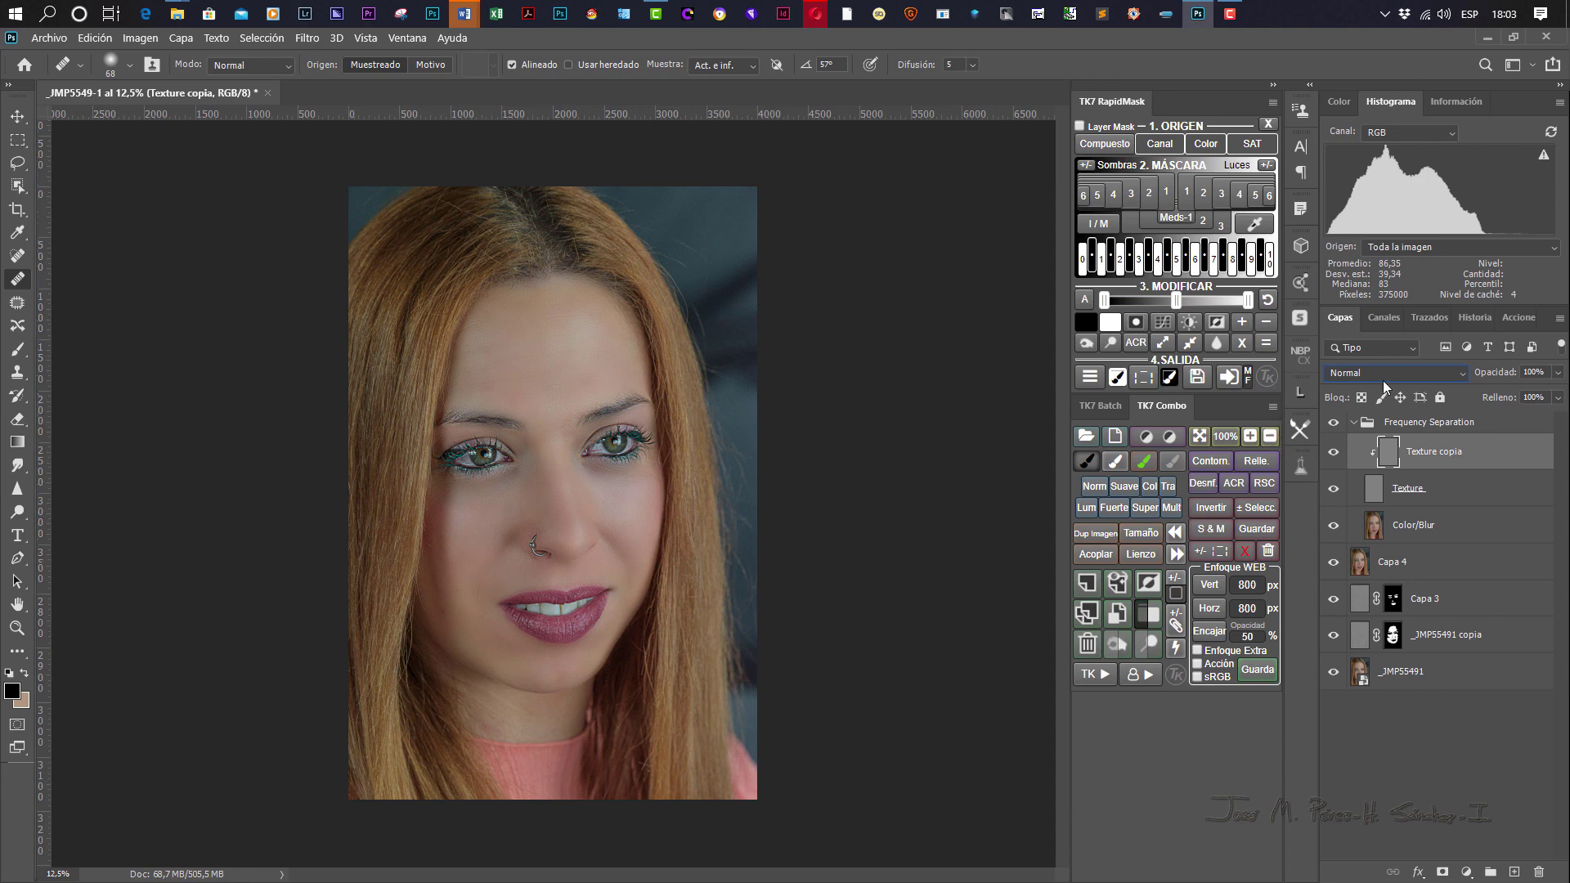
pyautogui.moveTo(1494, 458); pyautogui.dragTo(1539, 872)
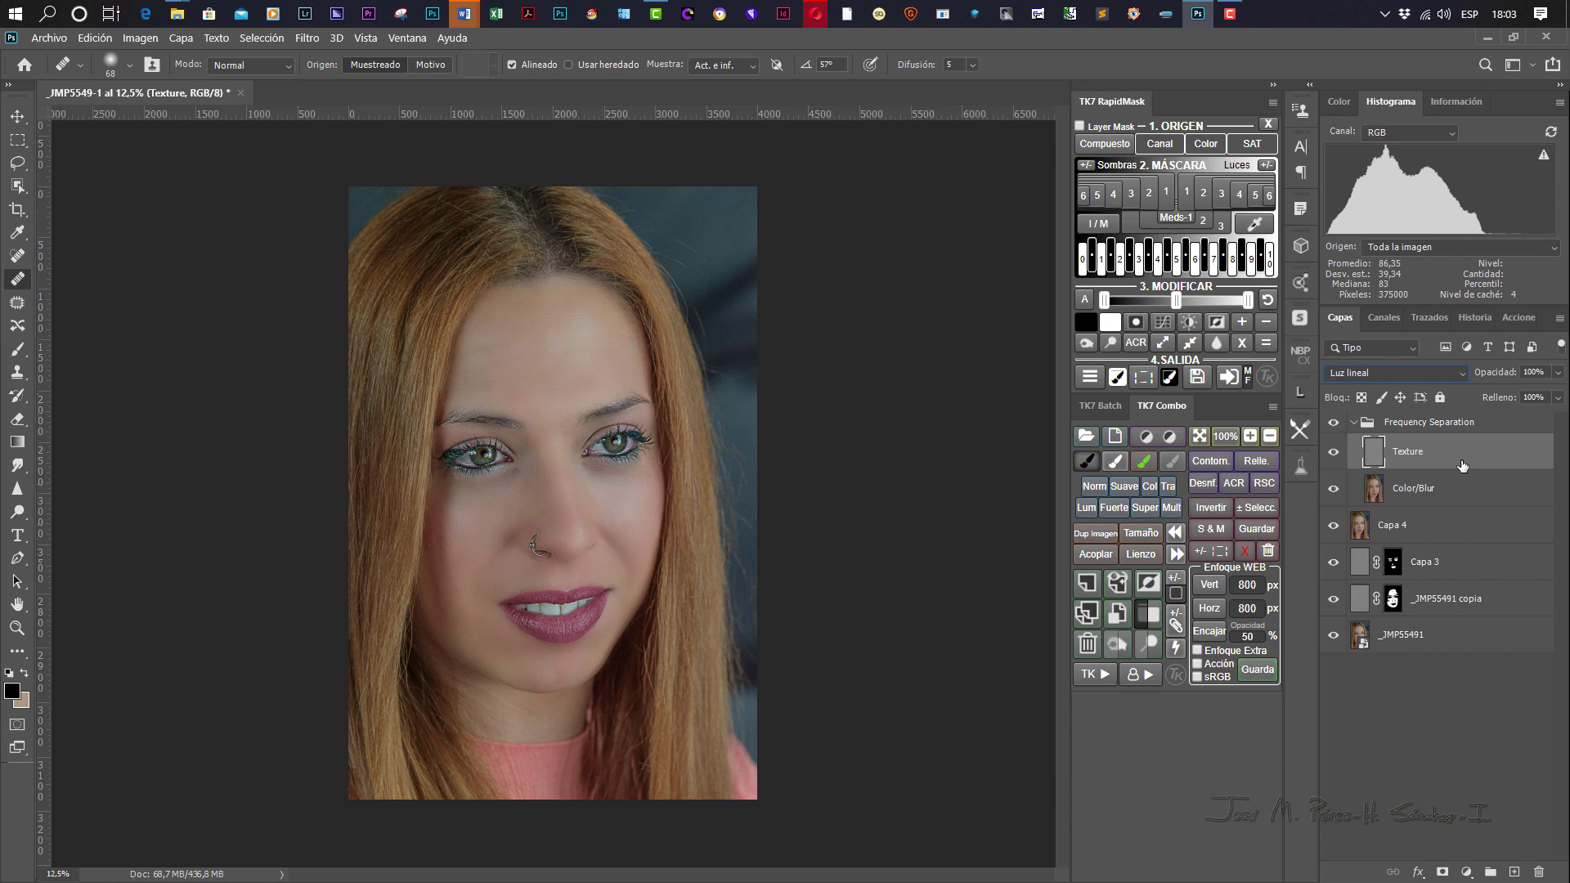
# Duplicate the Texture layer, clip the copy to the original Texture layer and set the copy's blending mode to Normal.
pyautogui.hotkey('ctrl', 'j')
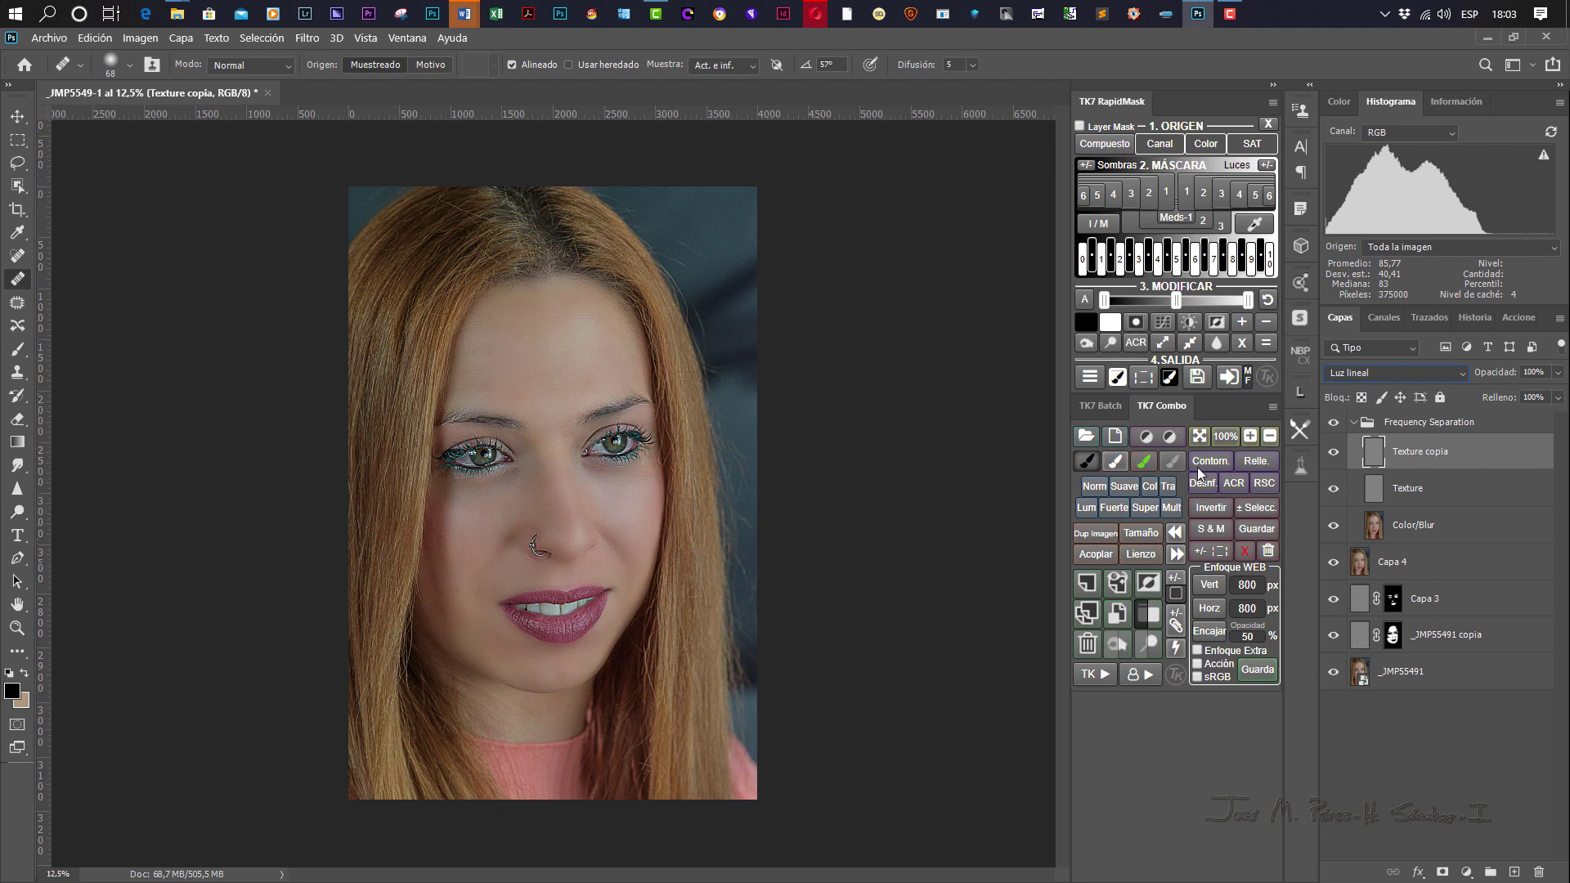
pyautogui.click(1334, 452)
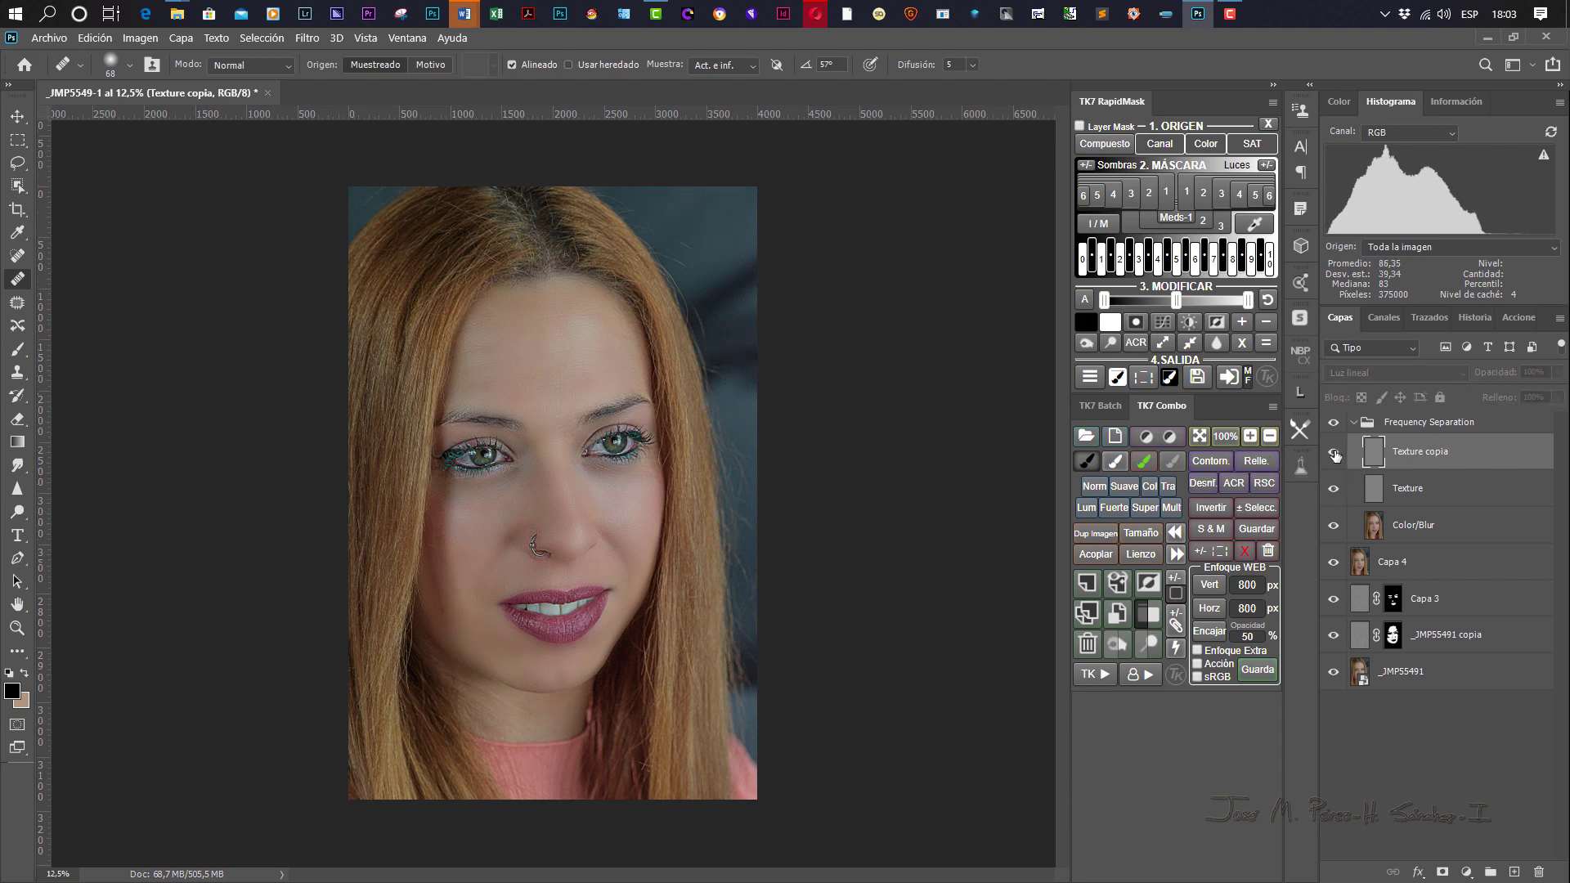
pyautogui.click(1334, 454)
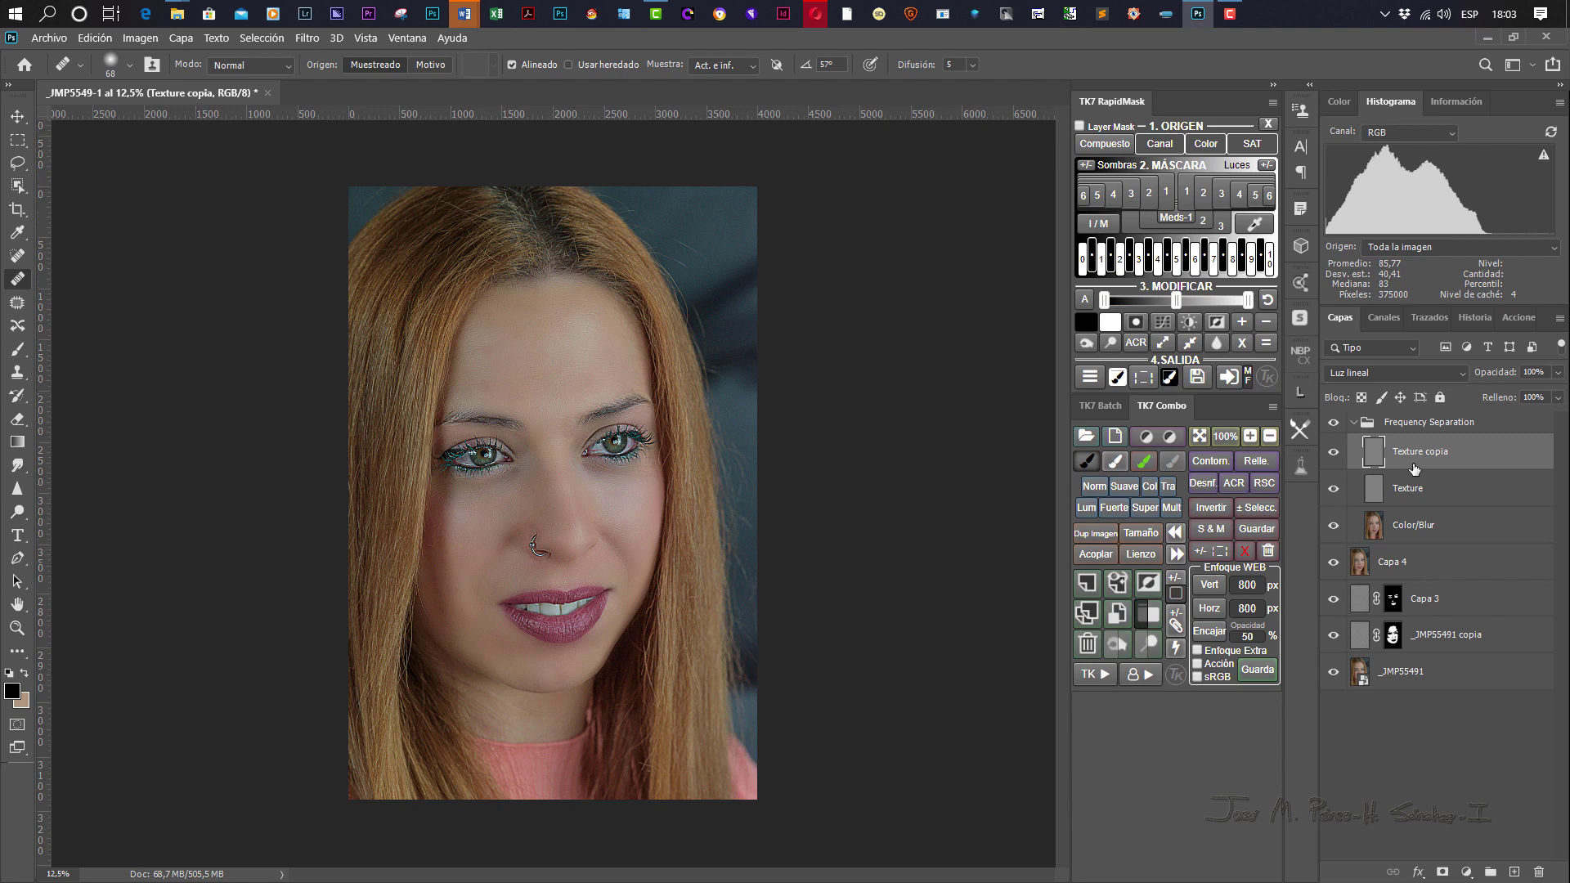
pyautogui.moveTo(1424, 472); pyautogui.dragTo(1427, 464)
pyautogui.keyDown('alt'); pyautogui.click(1426, 464); pyautogui.keyUp('alt')
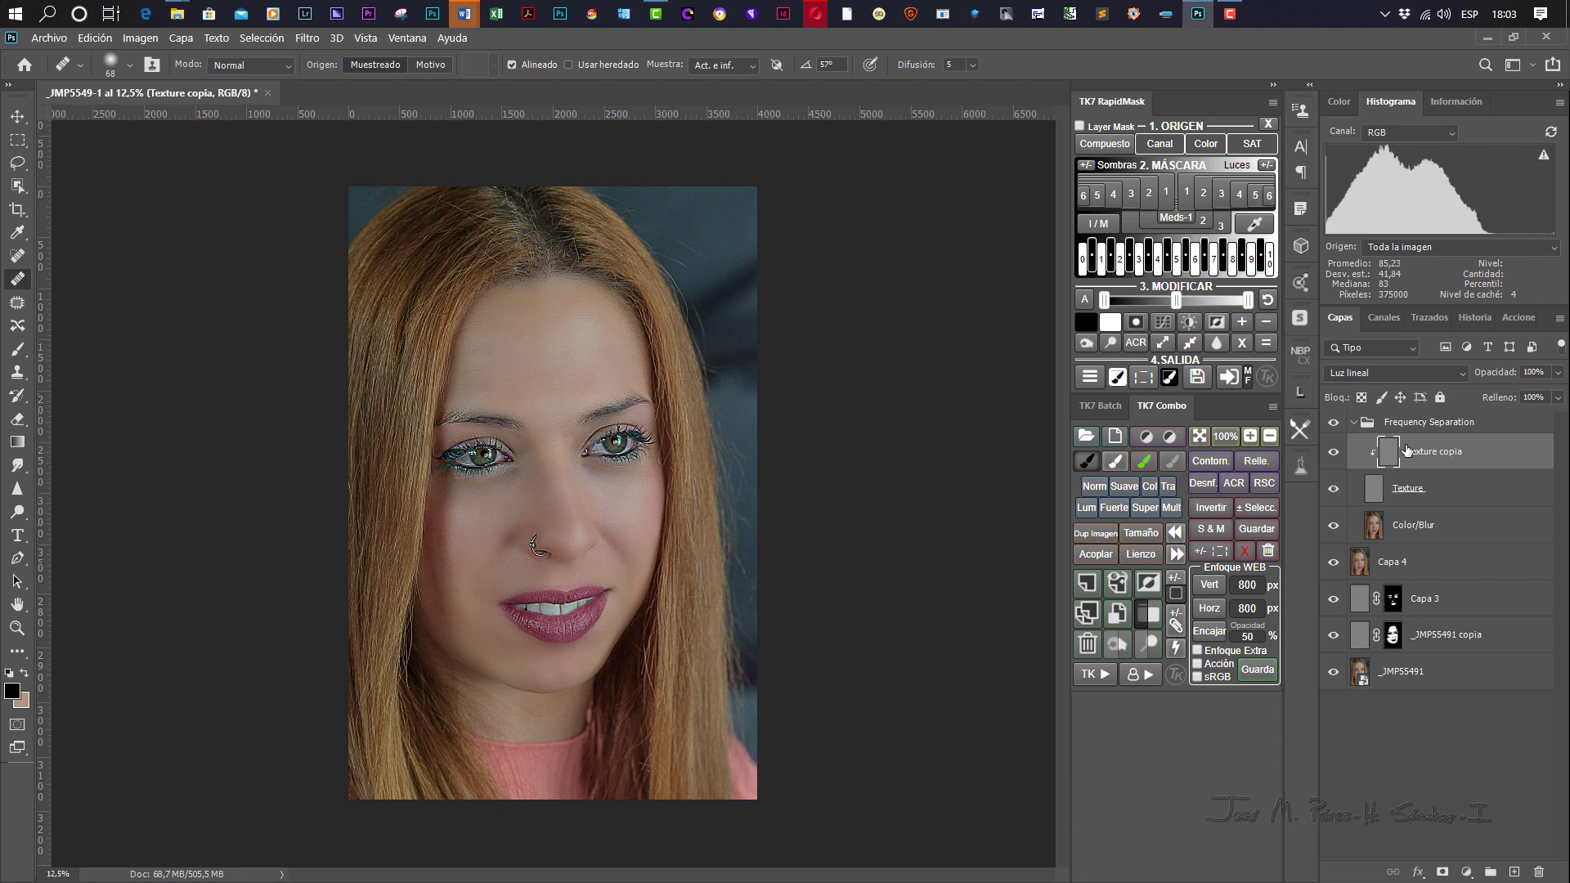
pyautogui.click(1367, 374)
pyautogui.click(1353, 389)
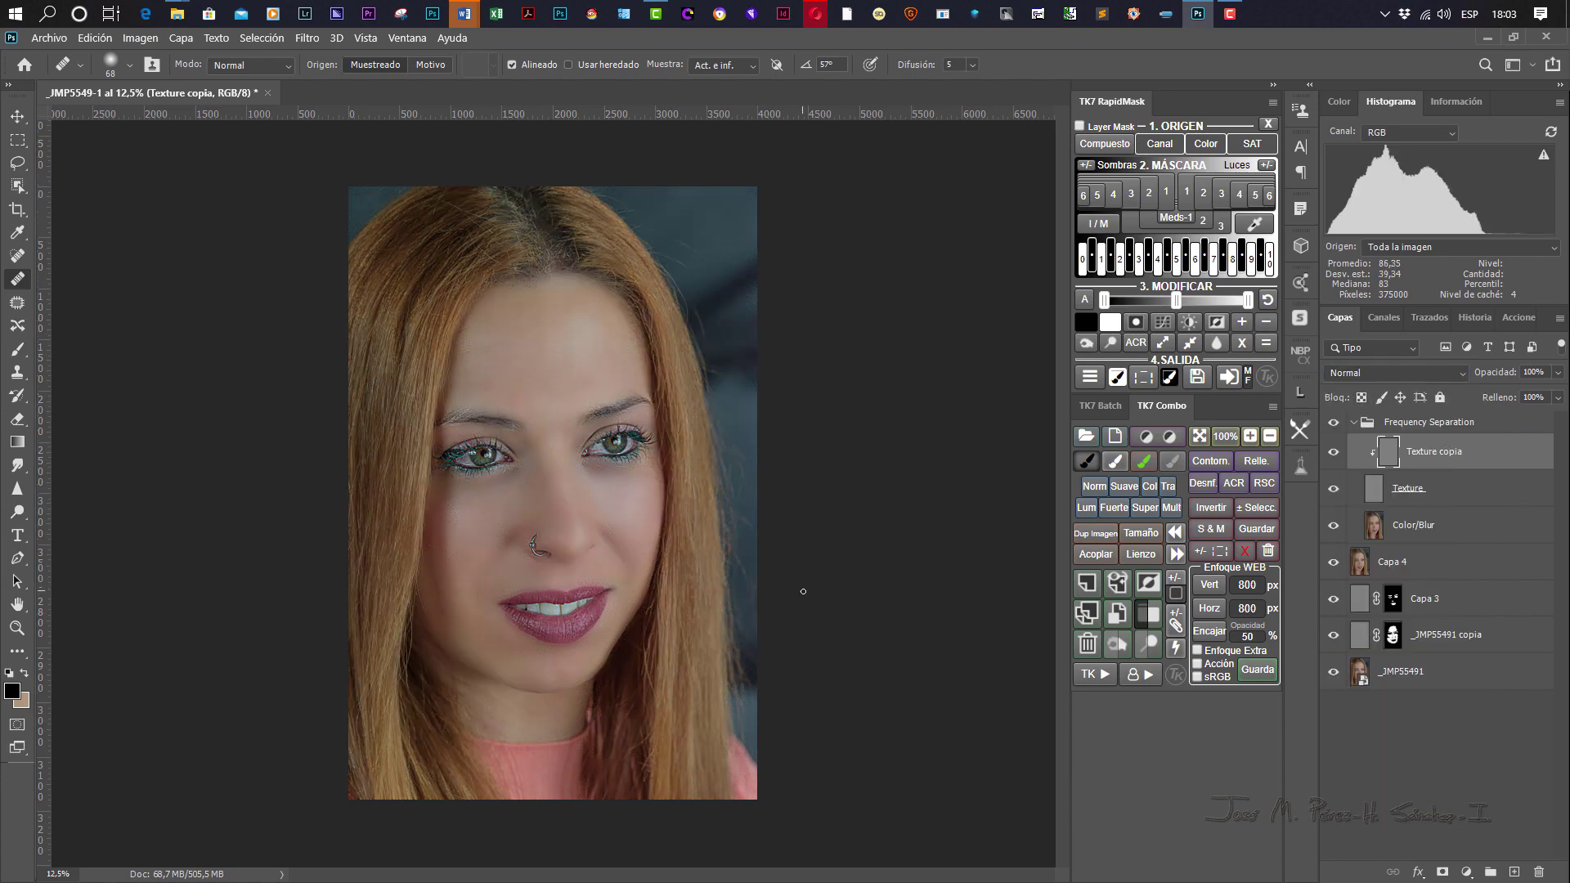
# Examine the skin texture under the left-hand eye at 100% magnification.
pyautogui.hotkey('ctrl', '+')
pyautogui.hotkey('ctrl', '+')
pyautogui.hotkey('ctrl', '+')
pyautogui.hotkey('ctrl', '+')
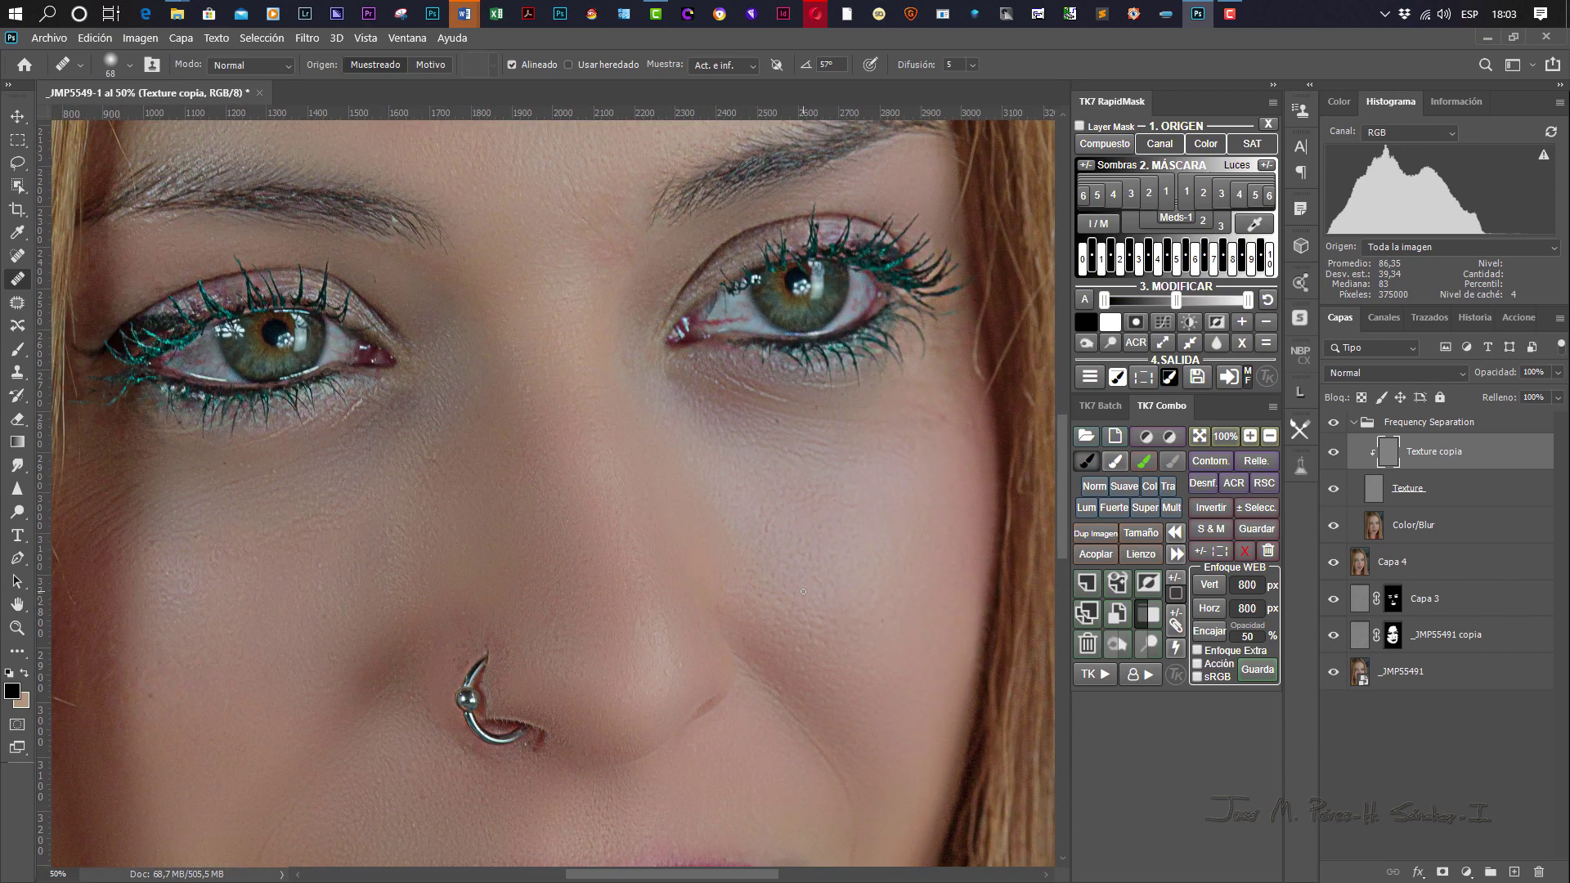
pyautogui.moveTo(164, 532); pyautogui.dragTo(503, 493)
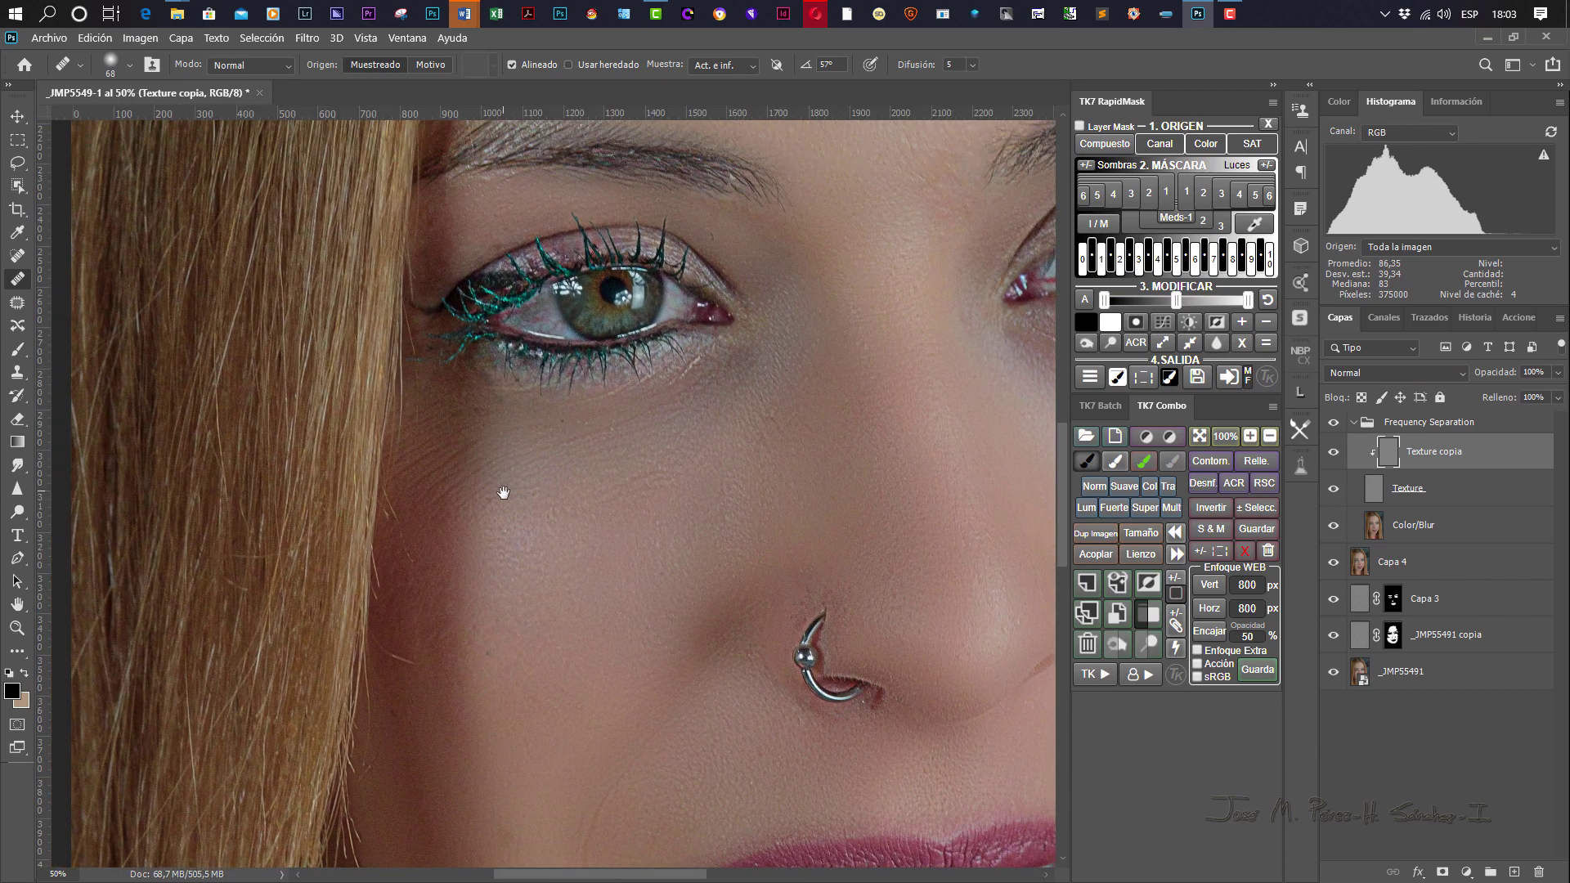
pyautogui.hotkey('ctrl', '+')
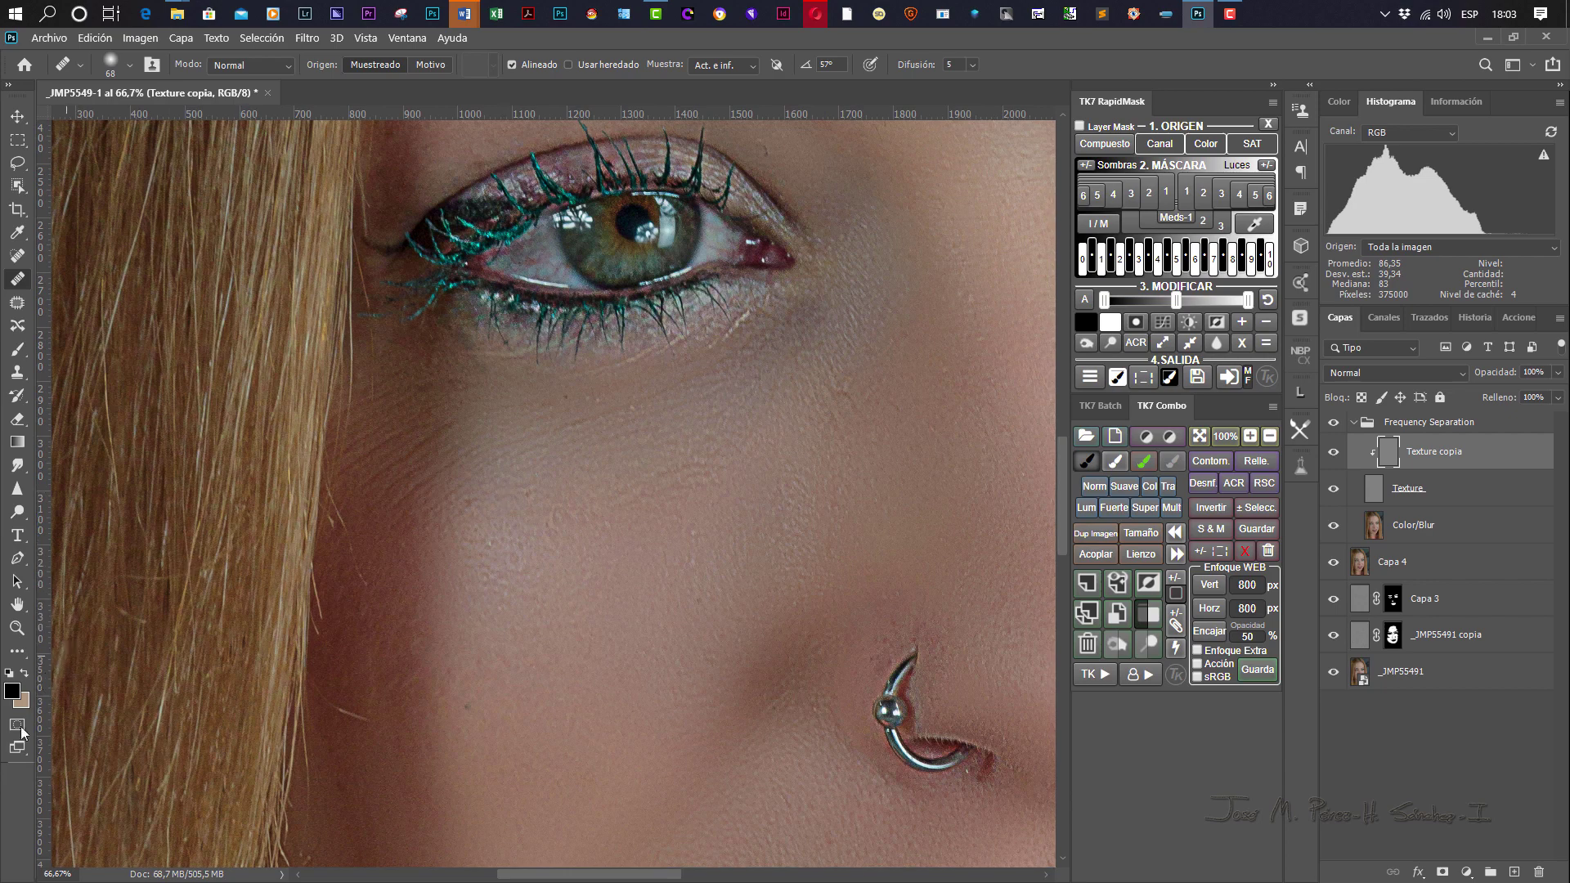
pyautogui.rightClick(613, 377)
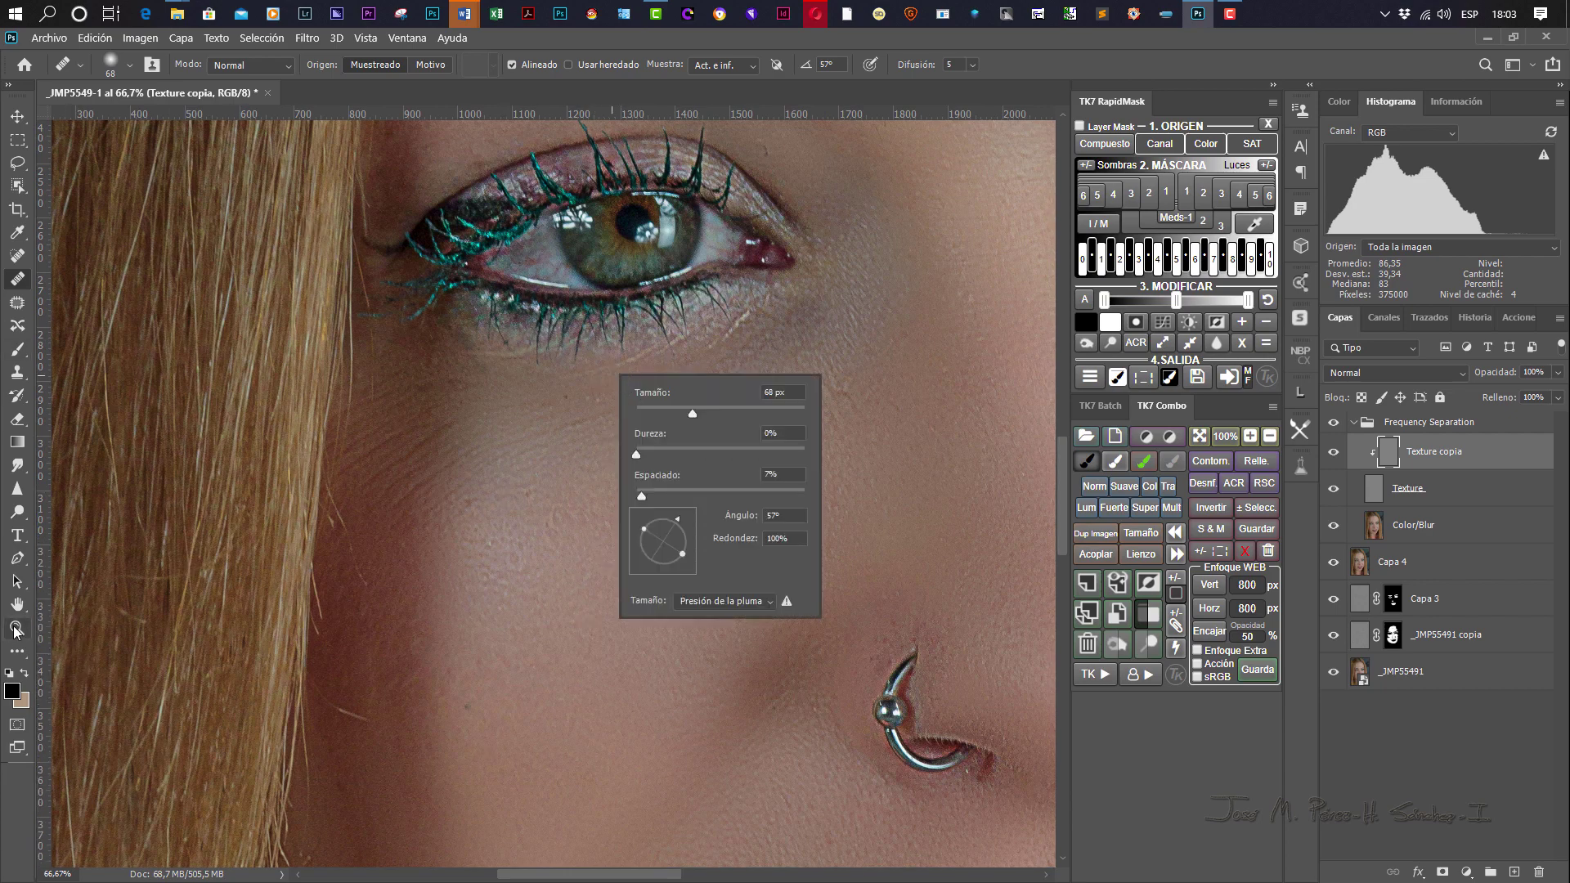
pyautogui.press('z')
pyautogui.rightClick(596, 454)
pyautogui.click(642, 480)
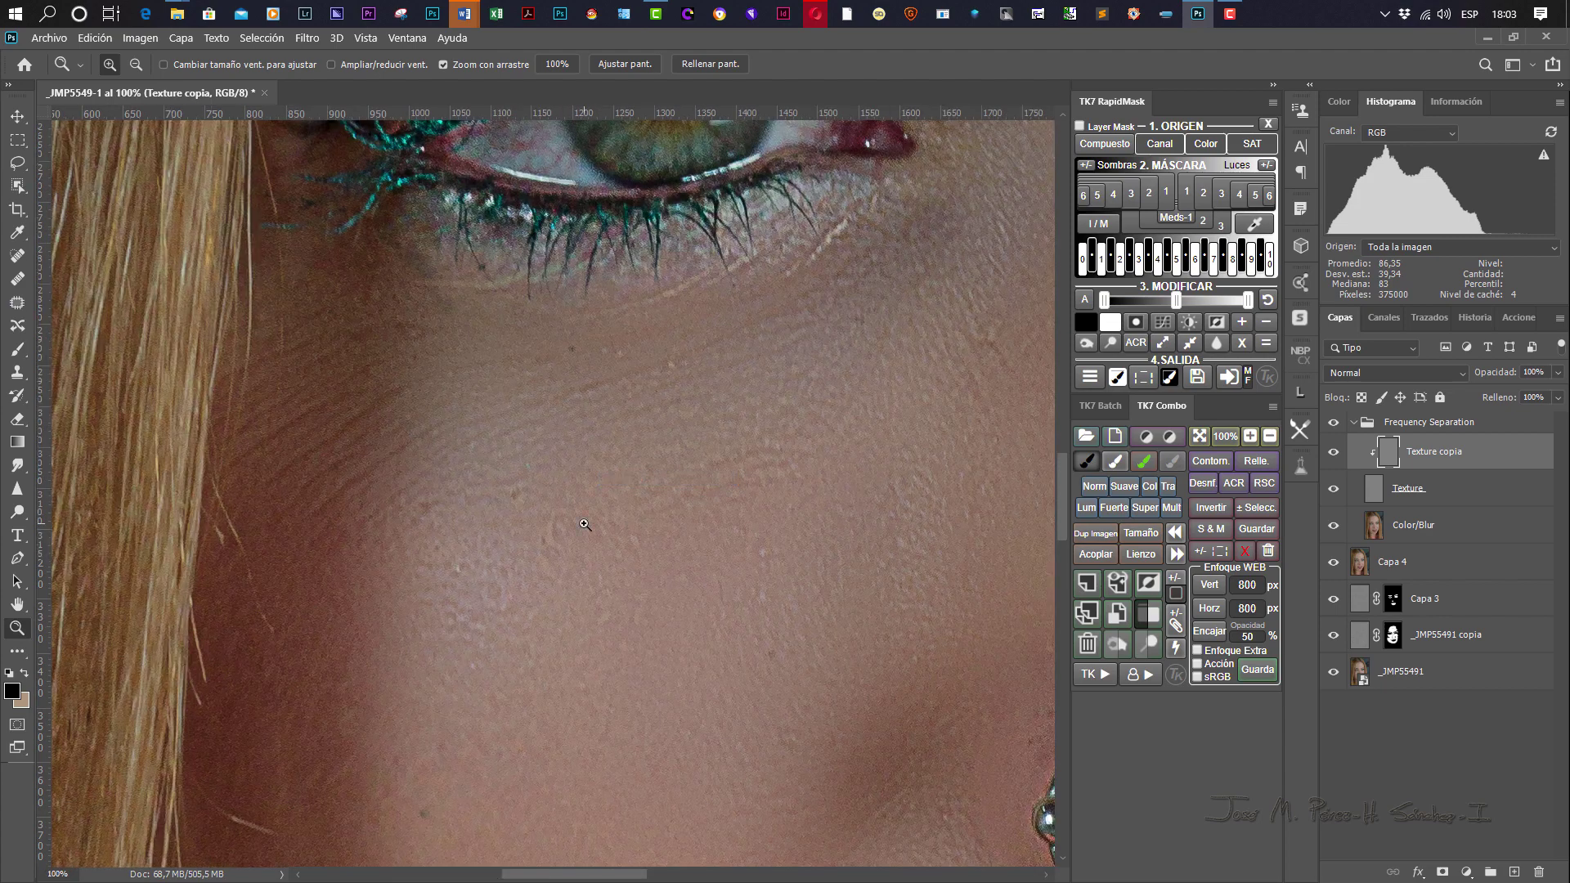
pyautogui.moveTo(428, 540); pyautogui.dragTo(377, 596)
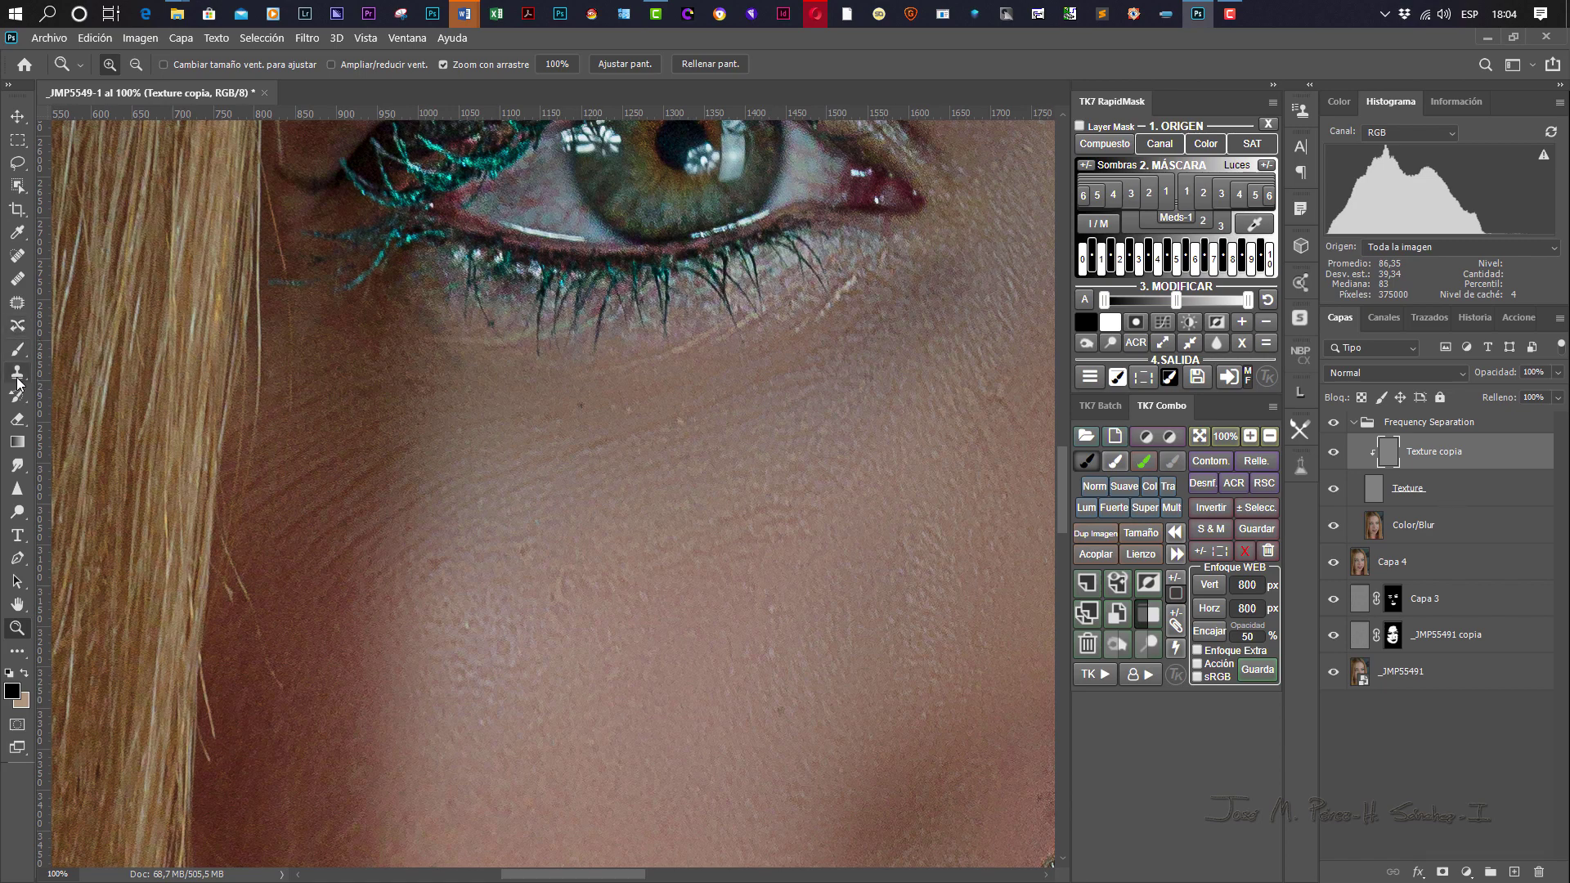
# Set the Healing Brush to a hard-edged 17 px tip.
pyautogui.click(16, 281)
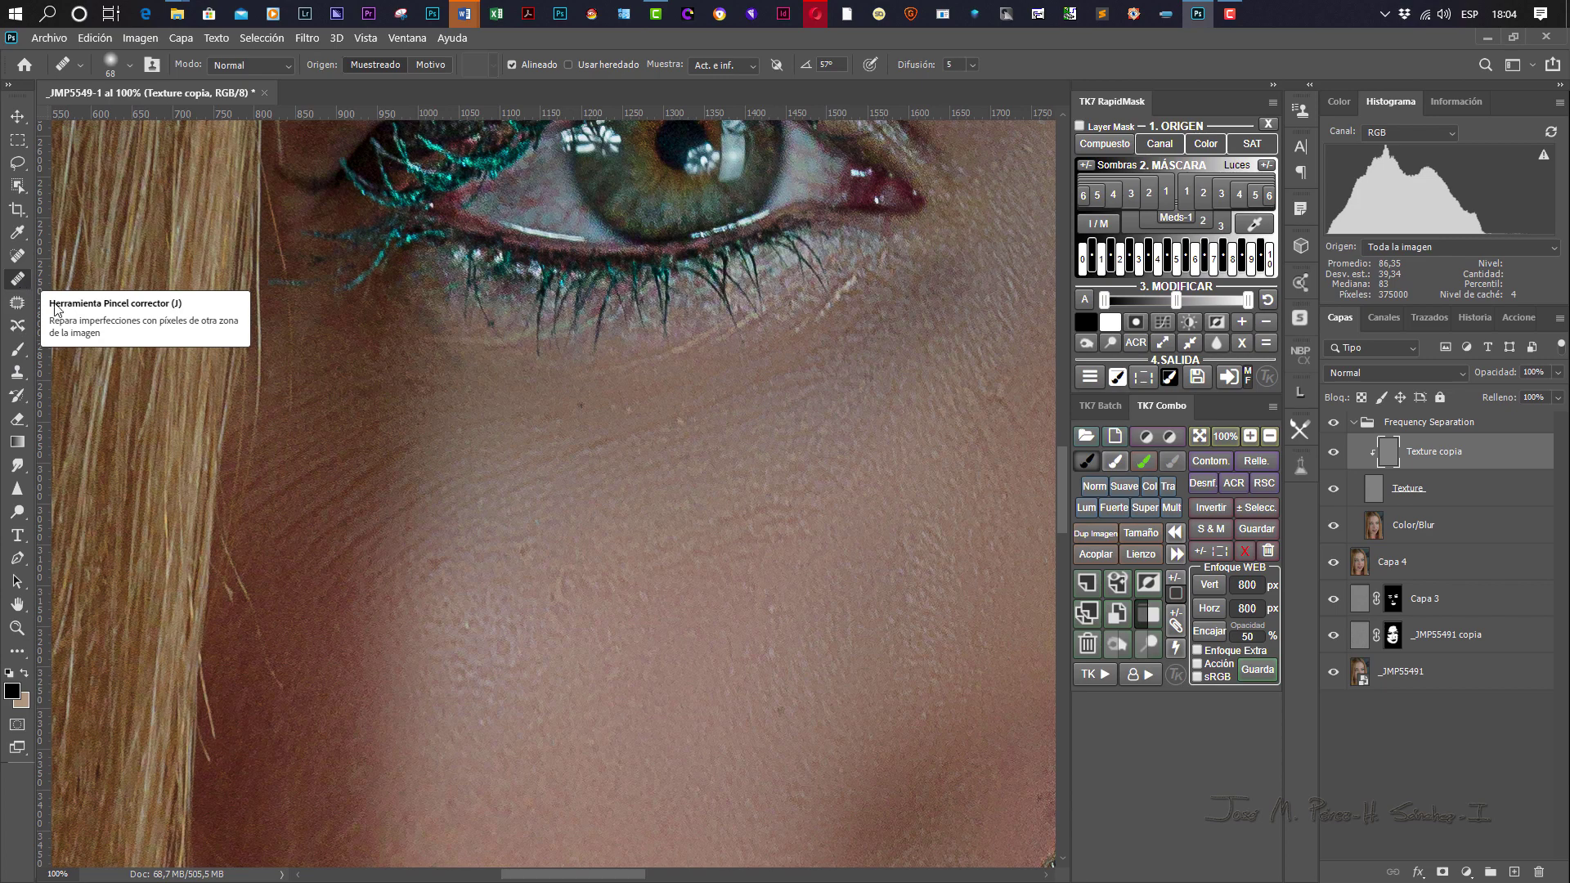
pyautogui.rightClick(407, 502)
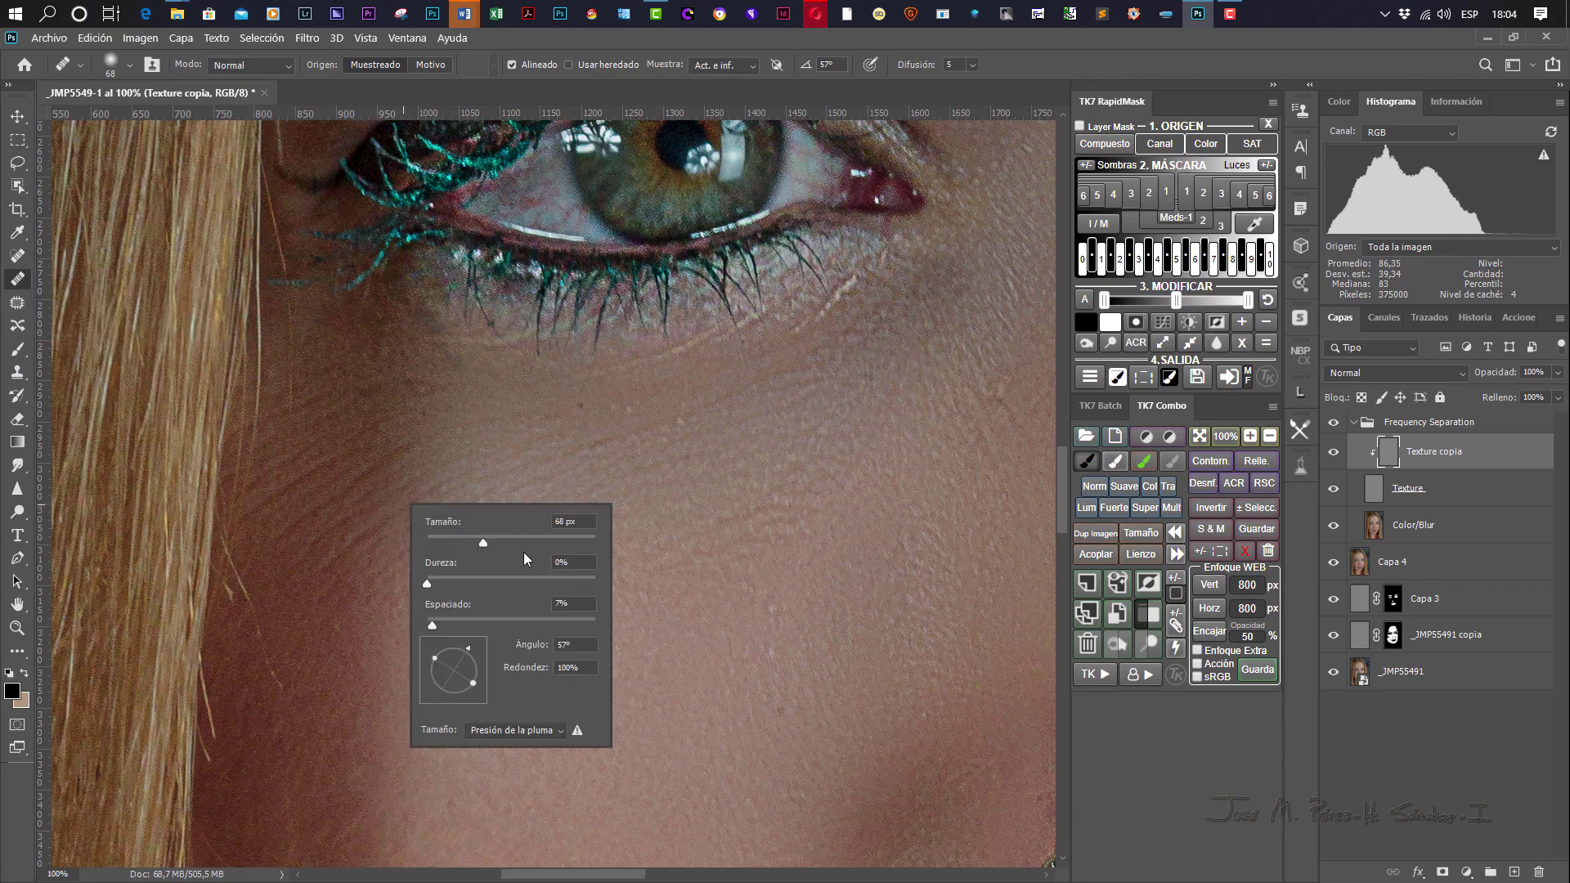
pyautogui.moveTo(477, 545); pyautogui.dragTo(599, 584)
pyautogui.press('Return')
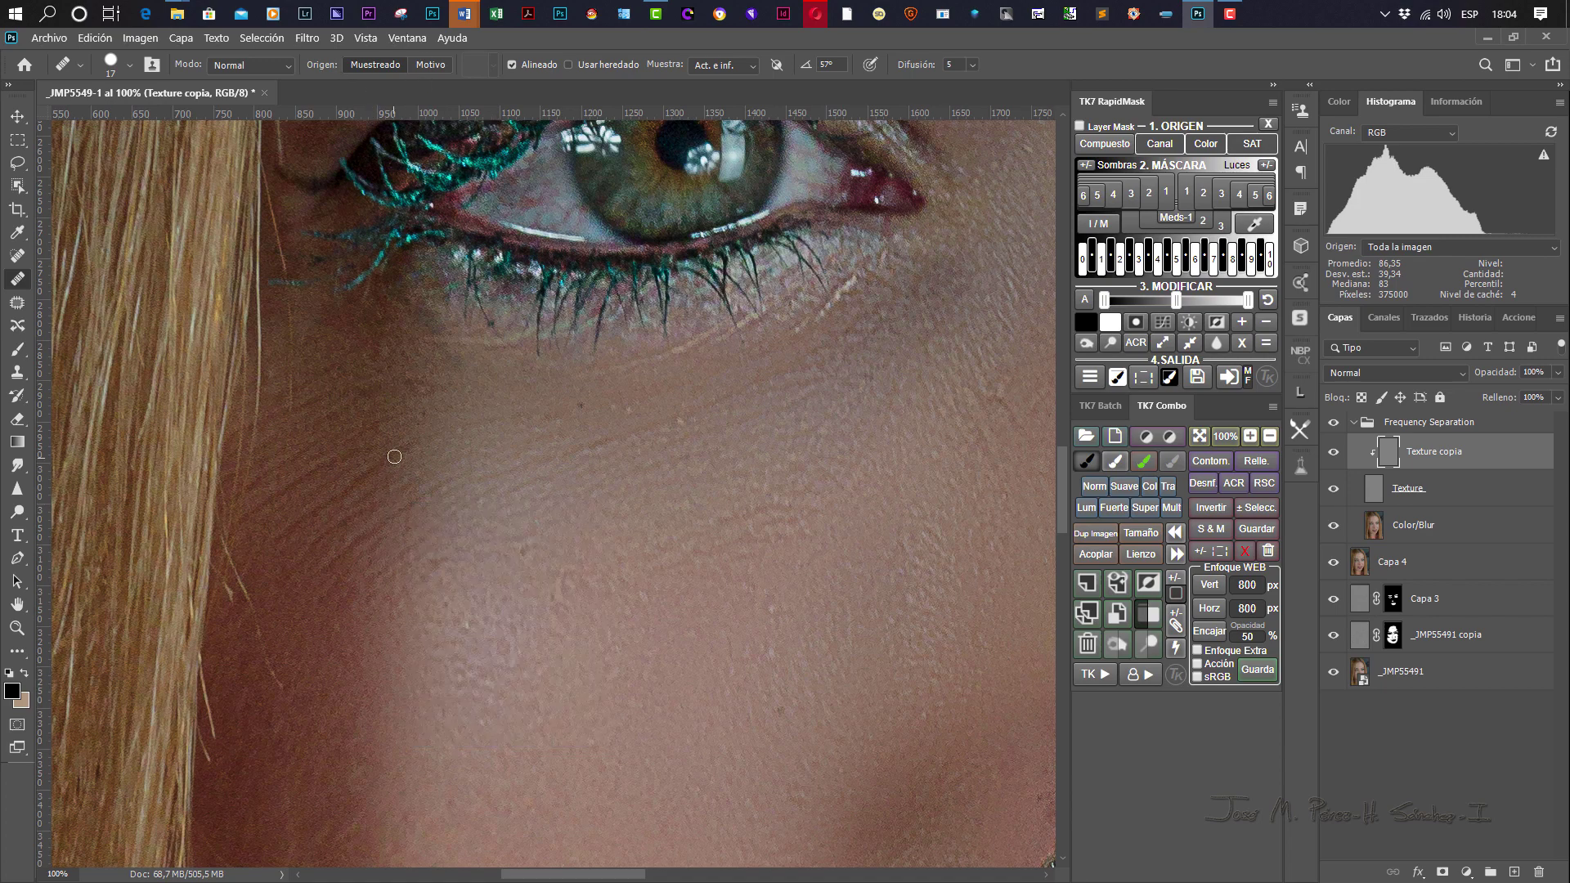
# Restrict the Healing Brush sampling to the current layer only (Capa actual).
pyautogui.moveTo(394, 453); pyautogui.dragTo(302, 521)
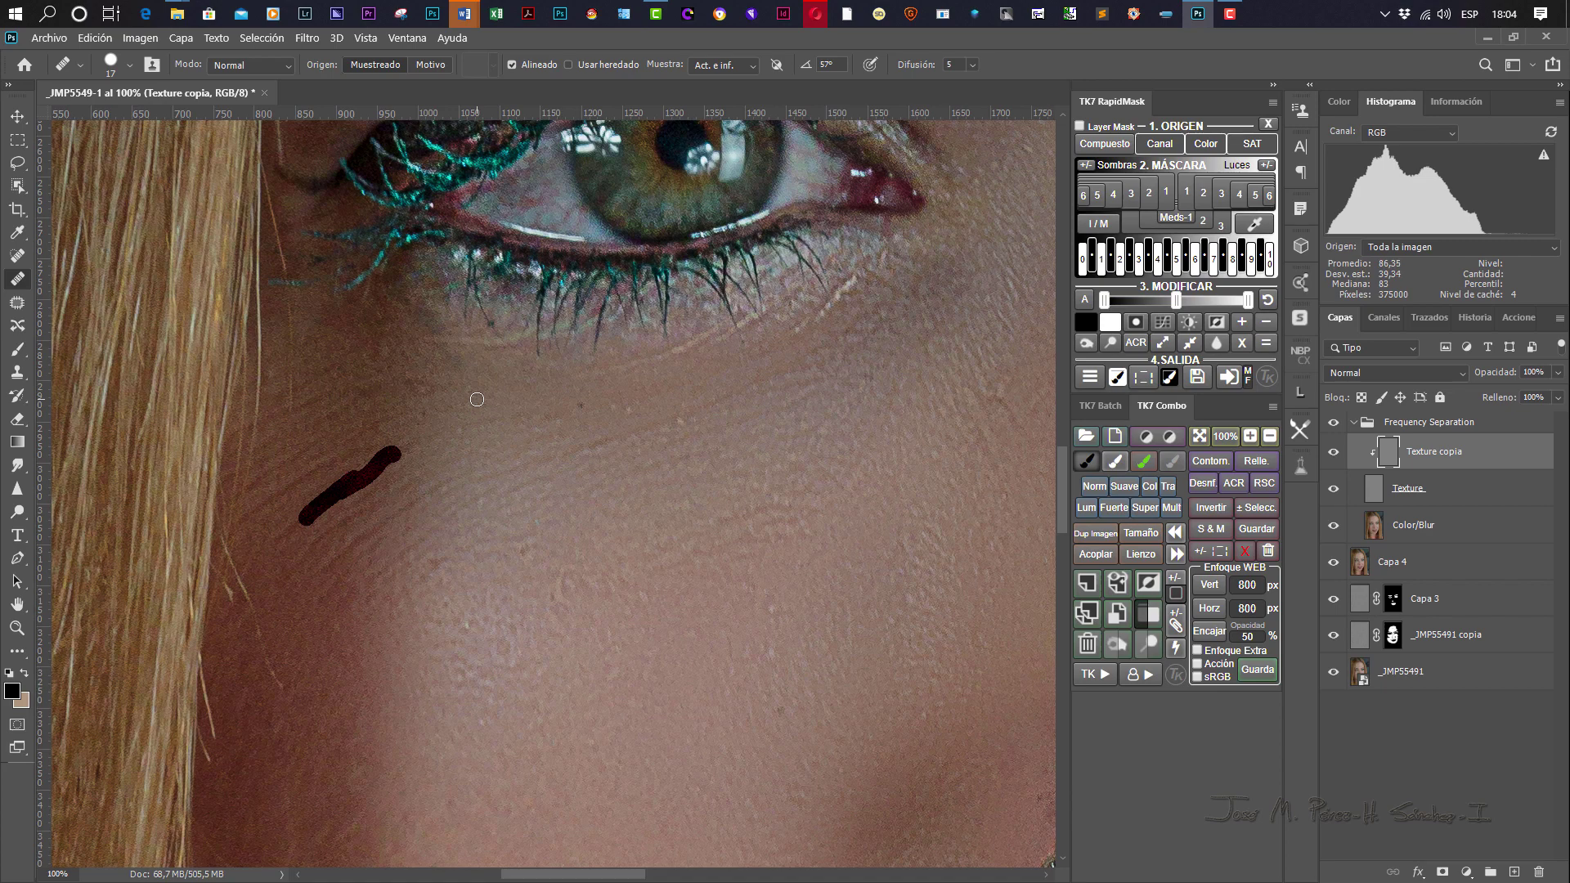
pyautogui.click(752, 65)
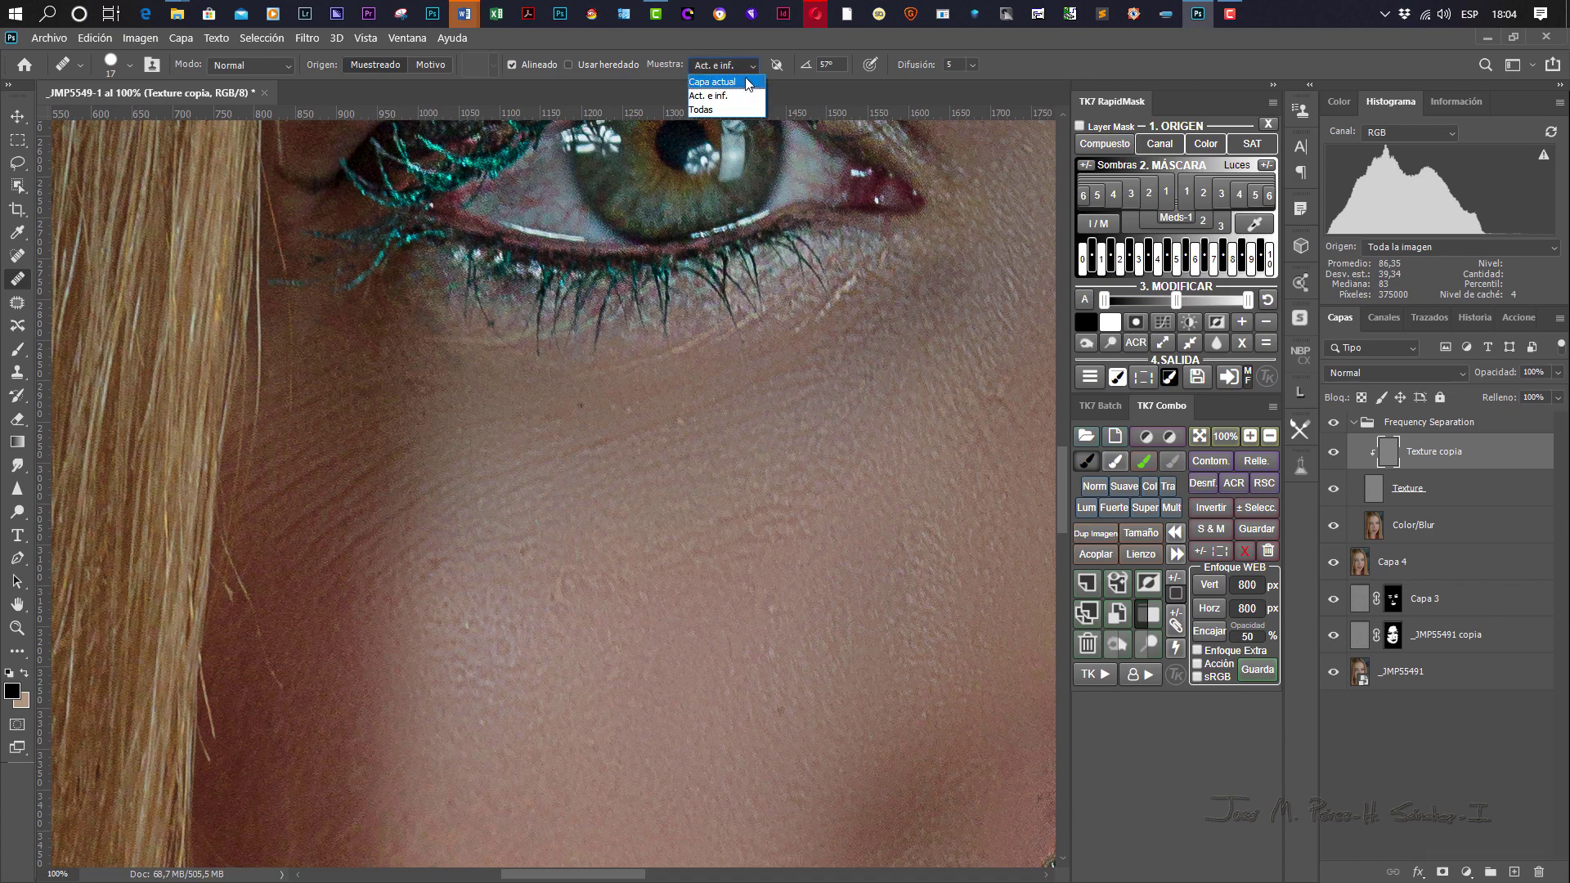
pyautogui.click(741, 83)
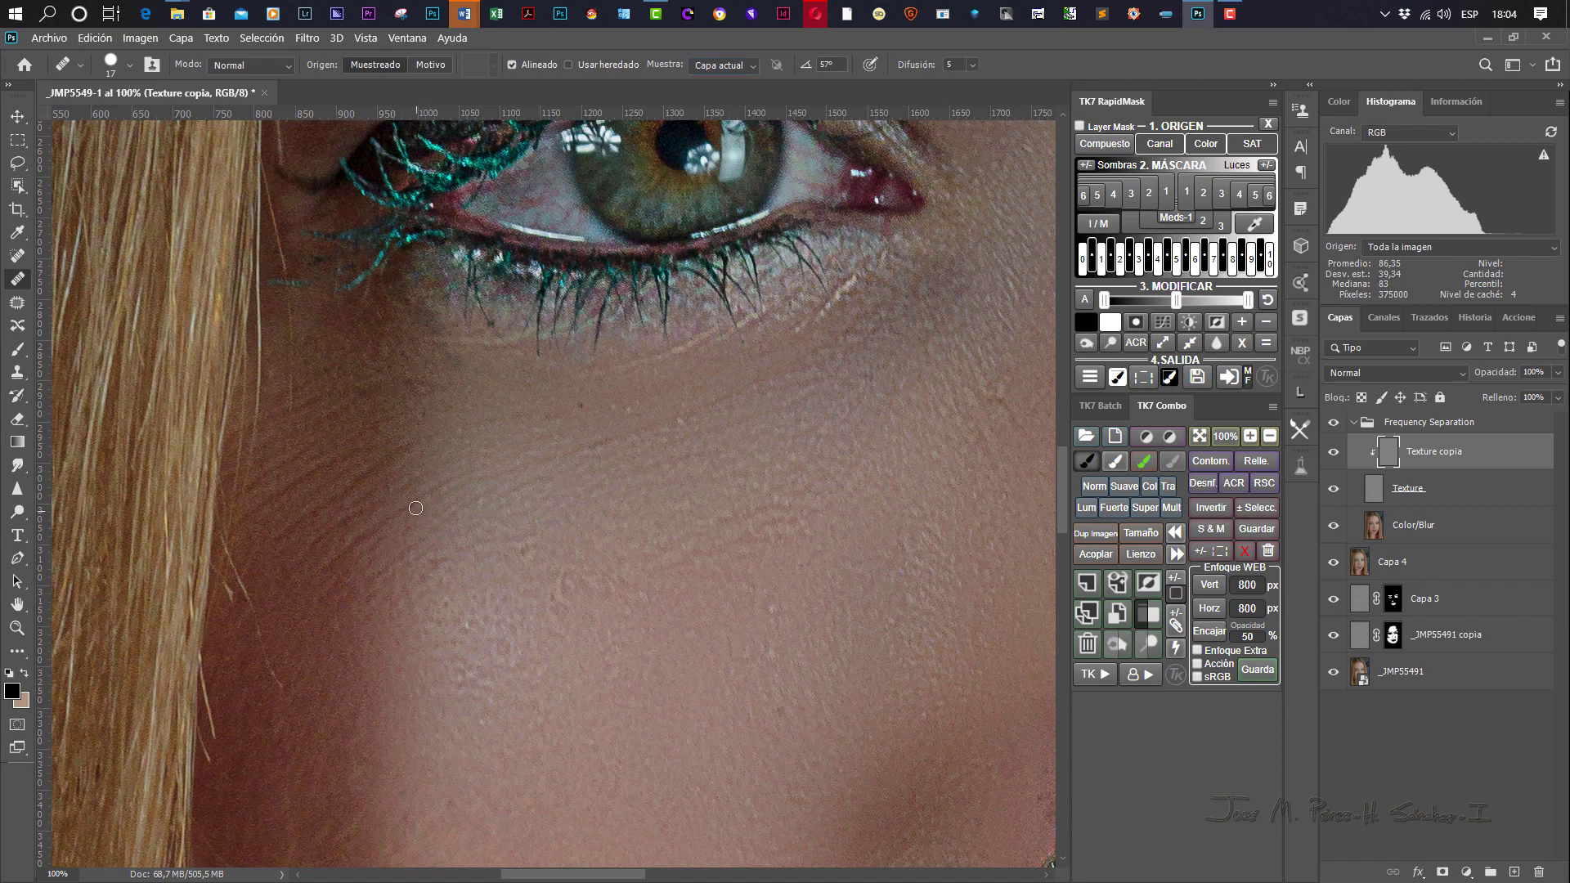
# On Texture copia, heal the skin lines on the cheek below the outer corner of the left-hand eye, resampling nearby clean texture.
pyautogui.moveTo(411, 504); pyautogui.dragTo(366, 537)
pyautogui.keyDown('alt'); pyautogui.click(445, 573); pyautogui.keyUp('alt')
pyautogui.click(438, 562)
pyautogui.click(414, 579)
pyautogui.keyDown('alt'); pyautogui.click(383, 604); pyautogui.keyUp('alt')
pyautogui.click(379, 592)
pyautogui.click(406, 582)
pyautogui.keyDown('alt'); pyautogui.click(388, 595); pyautogui.keyUp('alt')
pyautogui.click(374, 582)
pyautogui.moveTo(374, 582); pyautogui.dragTo(415, 543)
# Heal the dark spot and fine lines under the middle of the left-hand eye, plus remaining lines on the outer cheek.
pyautogui.moveTo(571, 450); pyautogui.dragTo(690, 412)
pyautogui.keyDown('alt'); pyautogui.click(596, 419); pyautogui.keyUp('alt')
pyautogui.moveTo(587, 404); pyautogui.dragTo(511, 410)
pyautogui.keyDown('alt'); pyautogui.click(575, 420); pyautogui.keyUp('alt')
pyautogui.keyDown('alt'); pyautogui.click(490, 408); pyautogui.keyUp('alt')
pyautogui.click(474, 423)
pyautogui.keyDown('alt'); pyautogui.click(455, 413); pyautogui.keyUp('alt')
pyautogui.click(455, 427)
pyautogui.moveTo(346, 579)
pyautogui.mouseDown()
pyautogui.moveTo(328, 602)
pyautogui.moveTo(349, 604)
pyautogui.mouseUp()
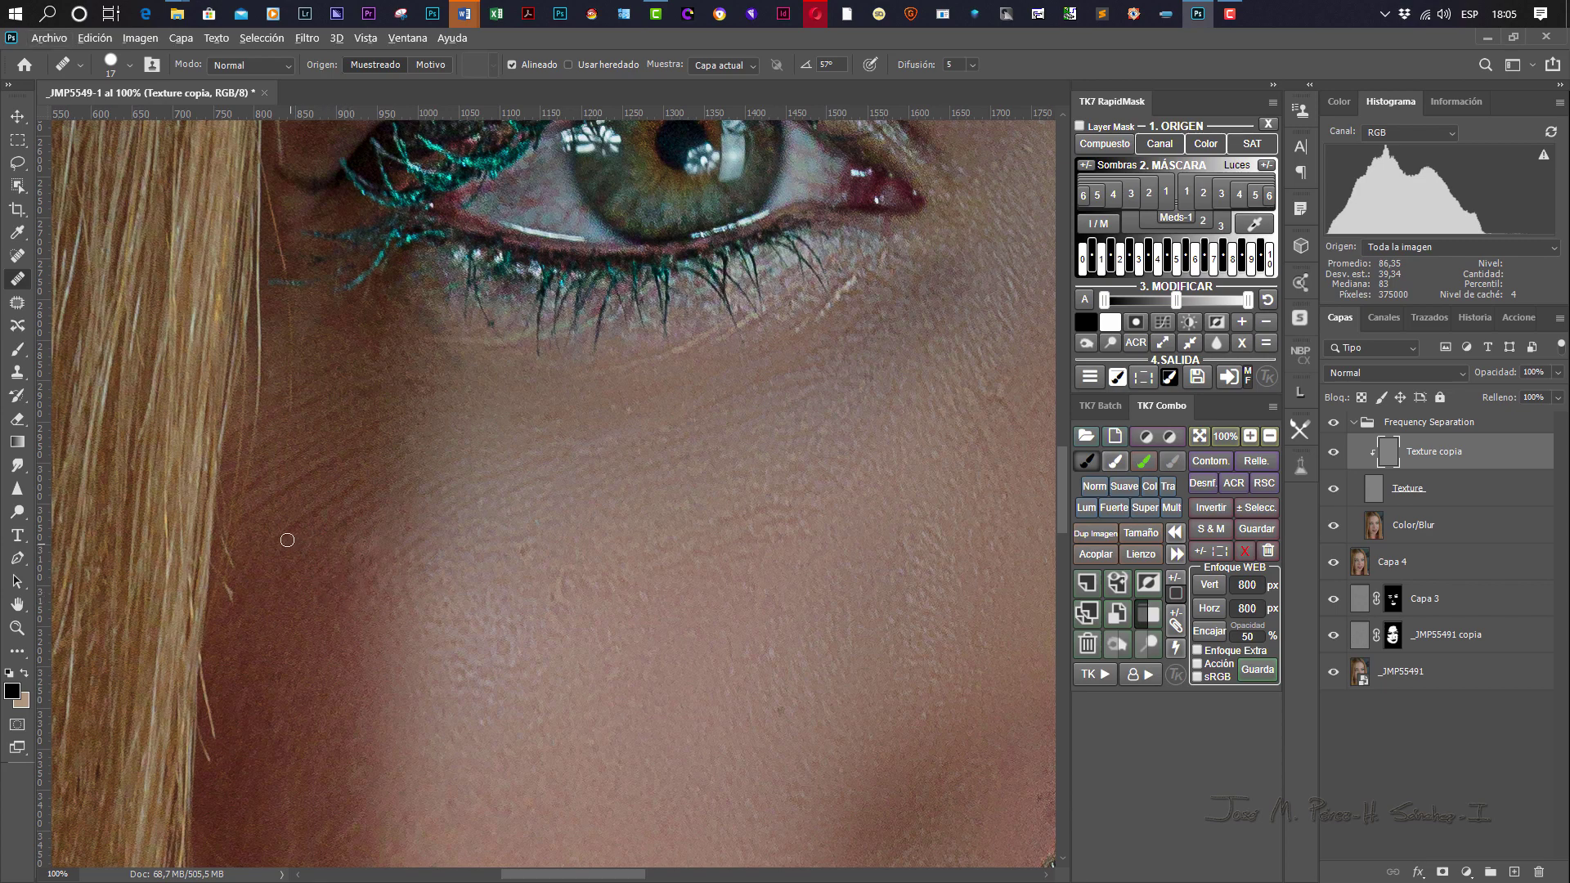
pyautogui.moveTo(287, 539); pyautogui.dragTo(298, 539)
# Open a second window for _JMP5549-1 and arrange both windows in a vertical 2-up layout.
pyautogui.click(409, 39)
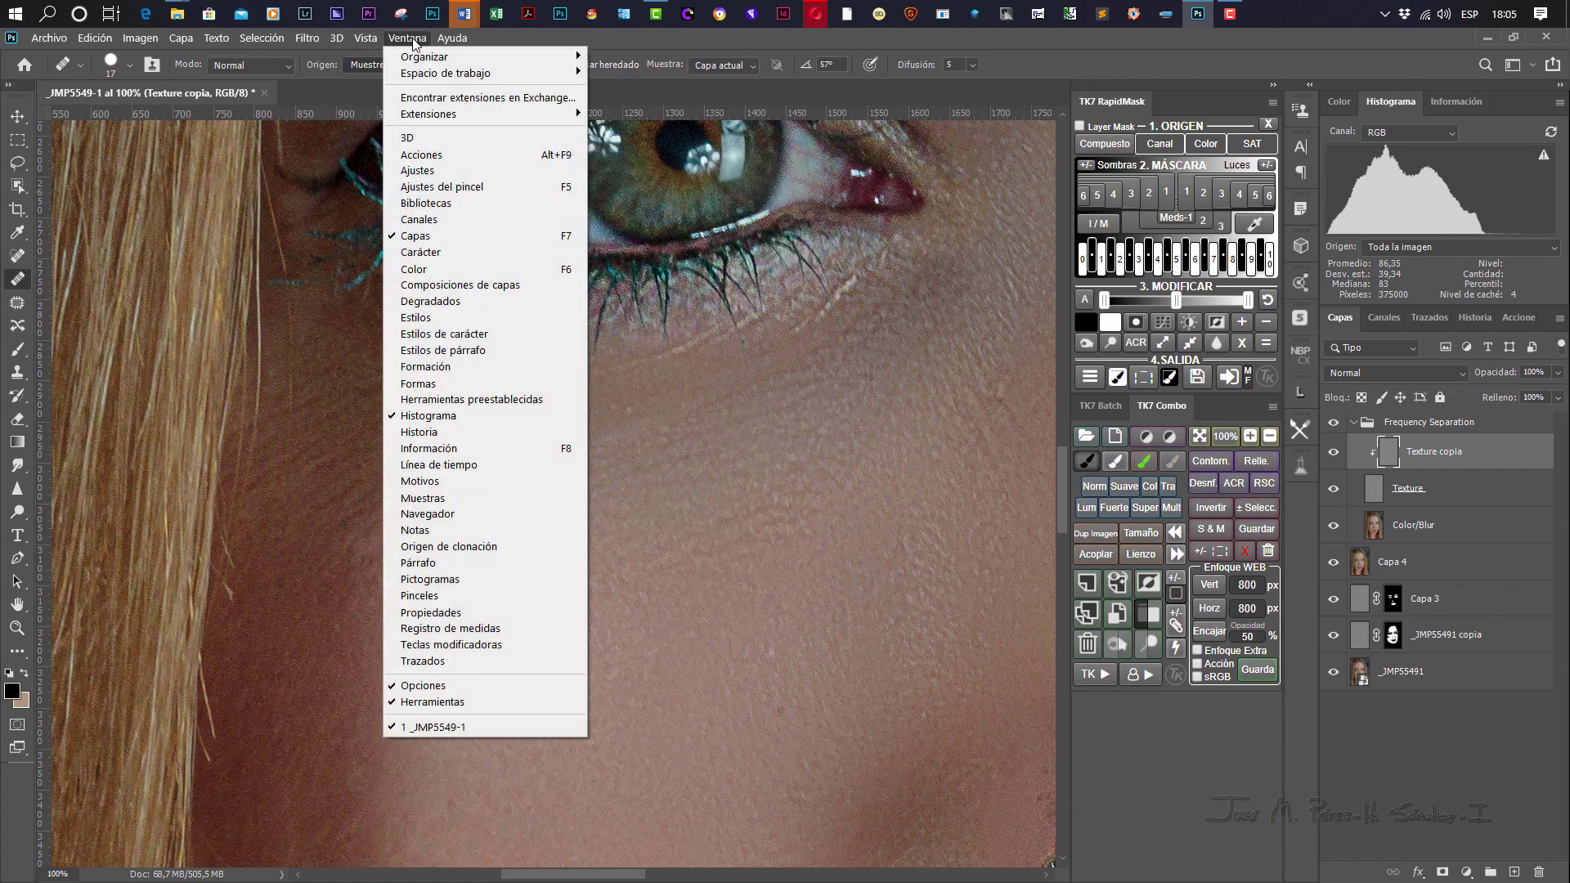
pyautogui.moveTo(418, 62)
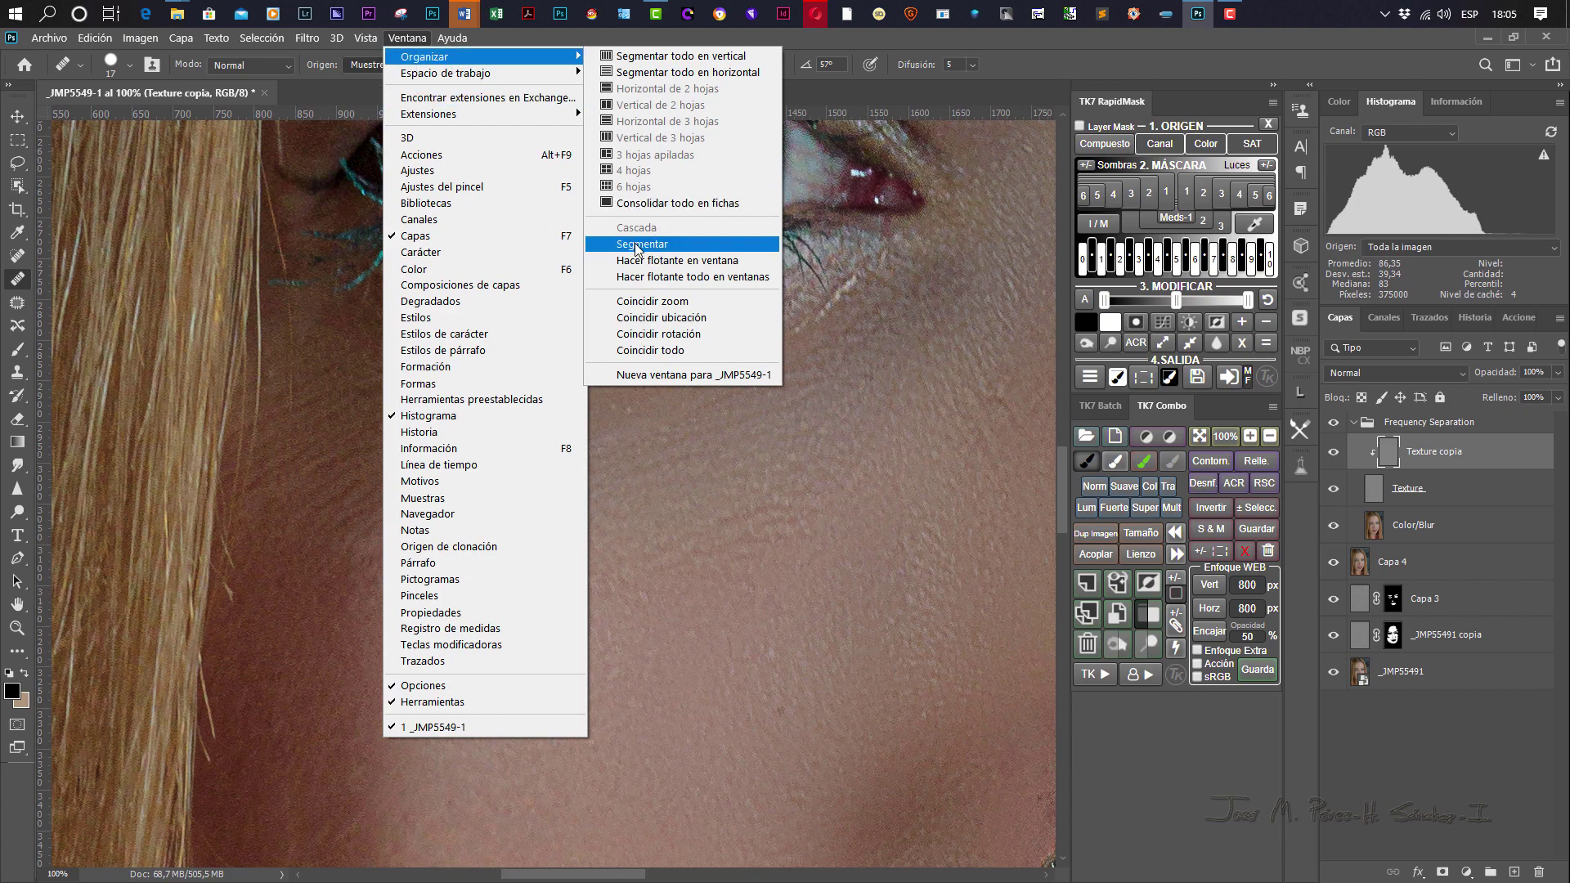
pyautogui.click(666, 376)
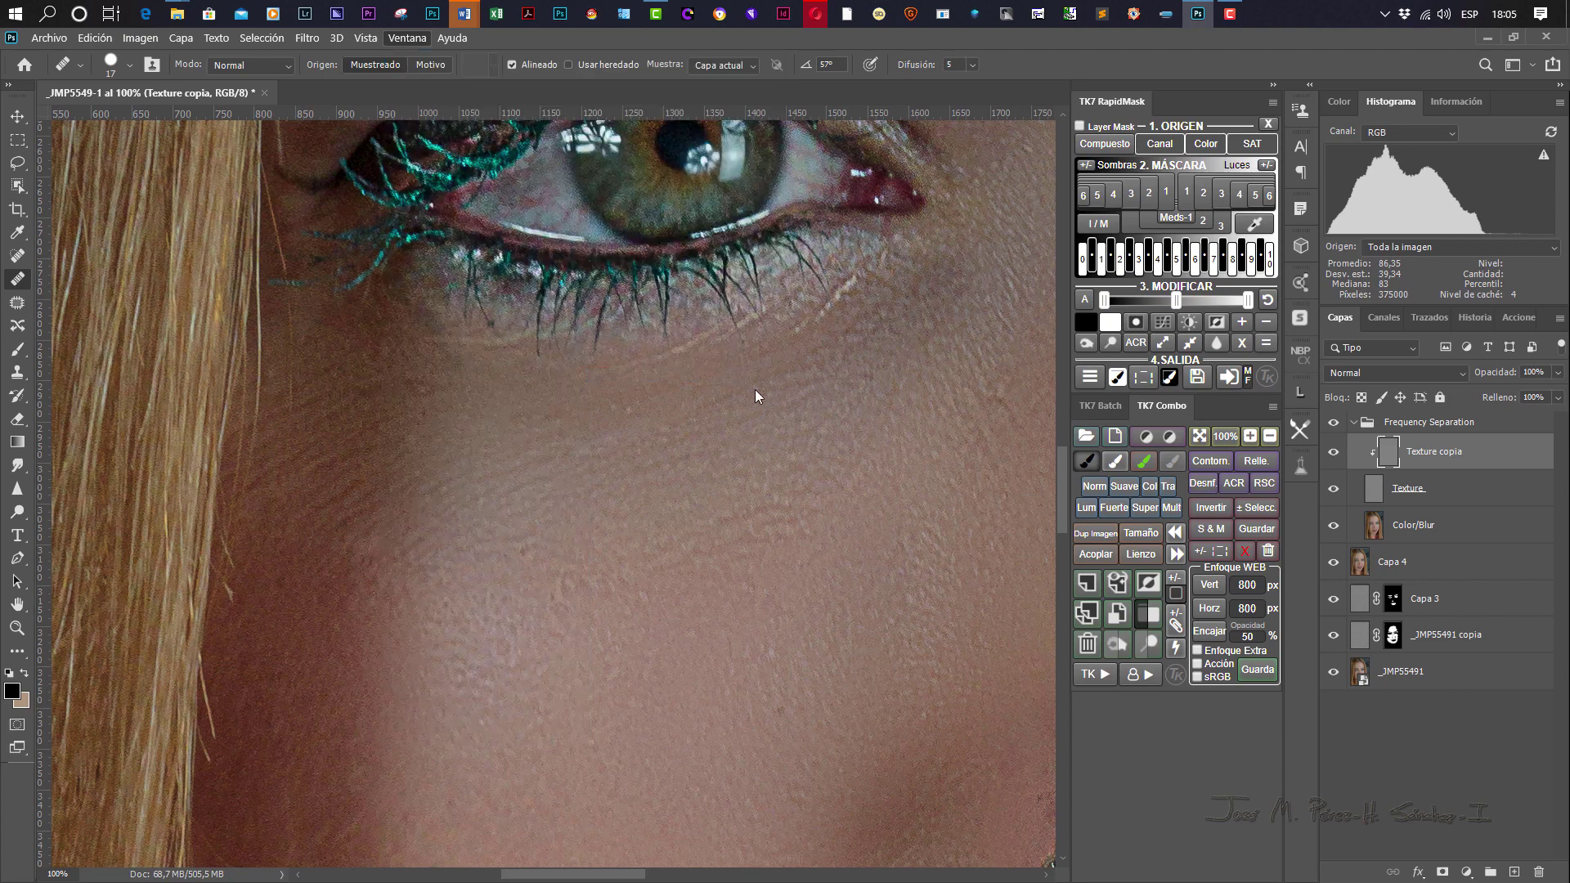
pyautogui.click(446, 38)
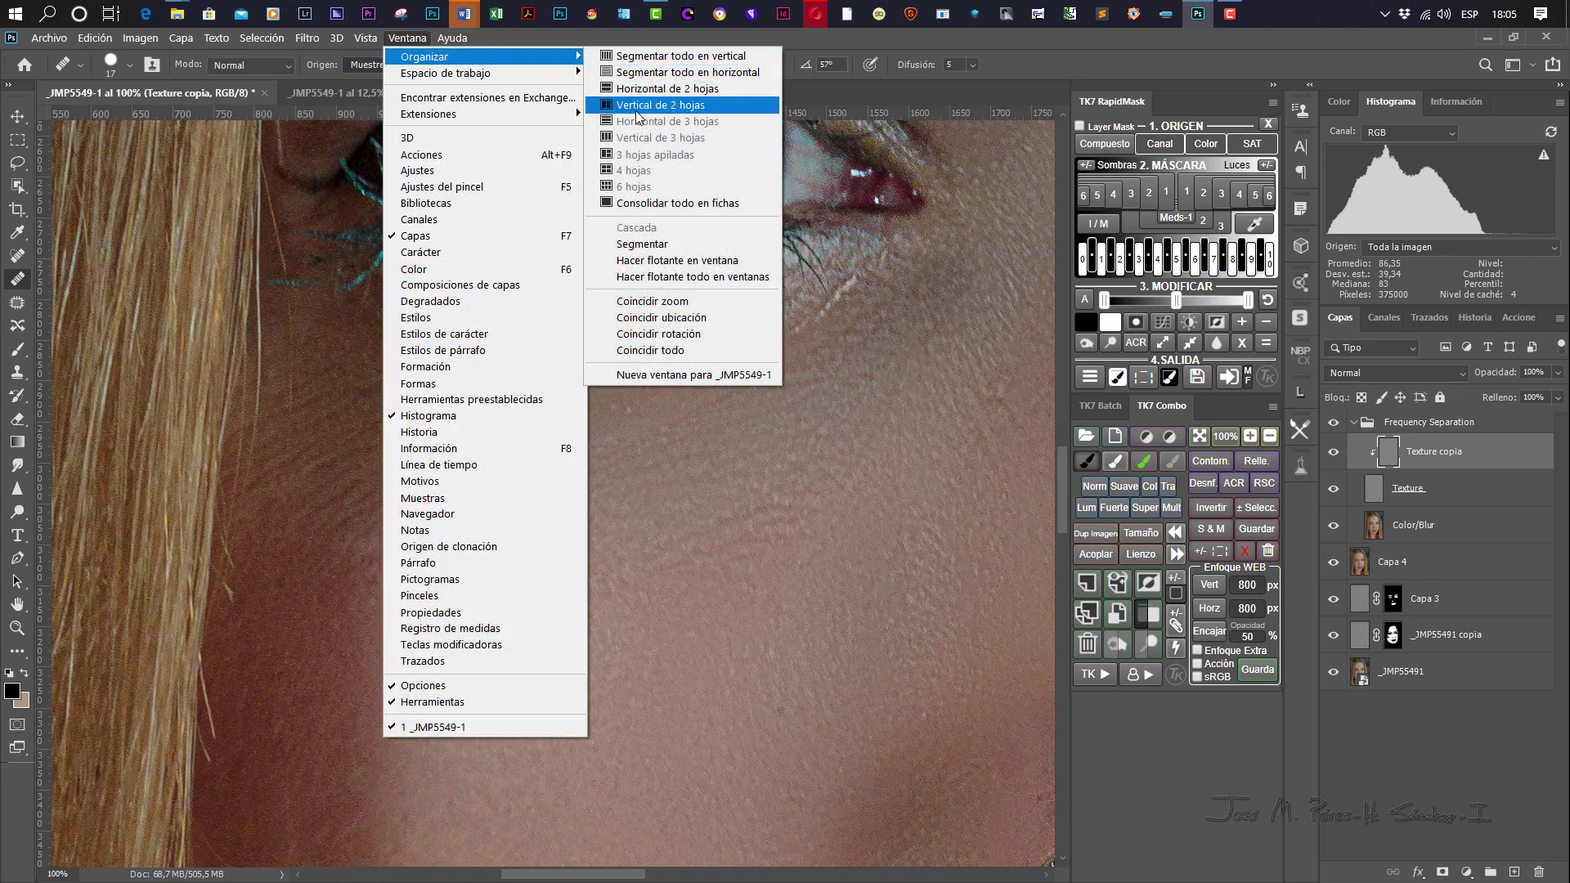
pyautogui.click(633, 107)
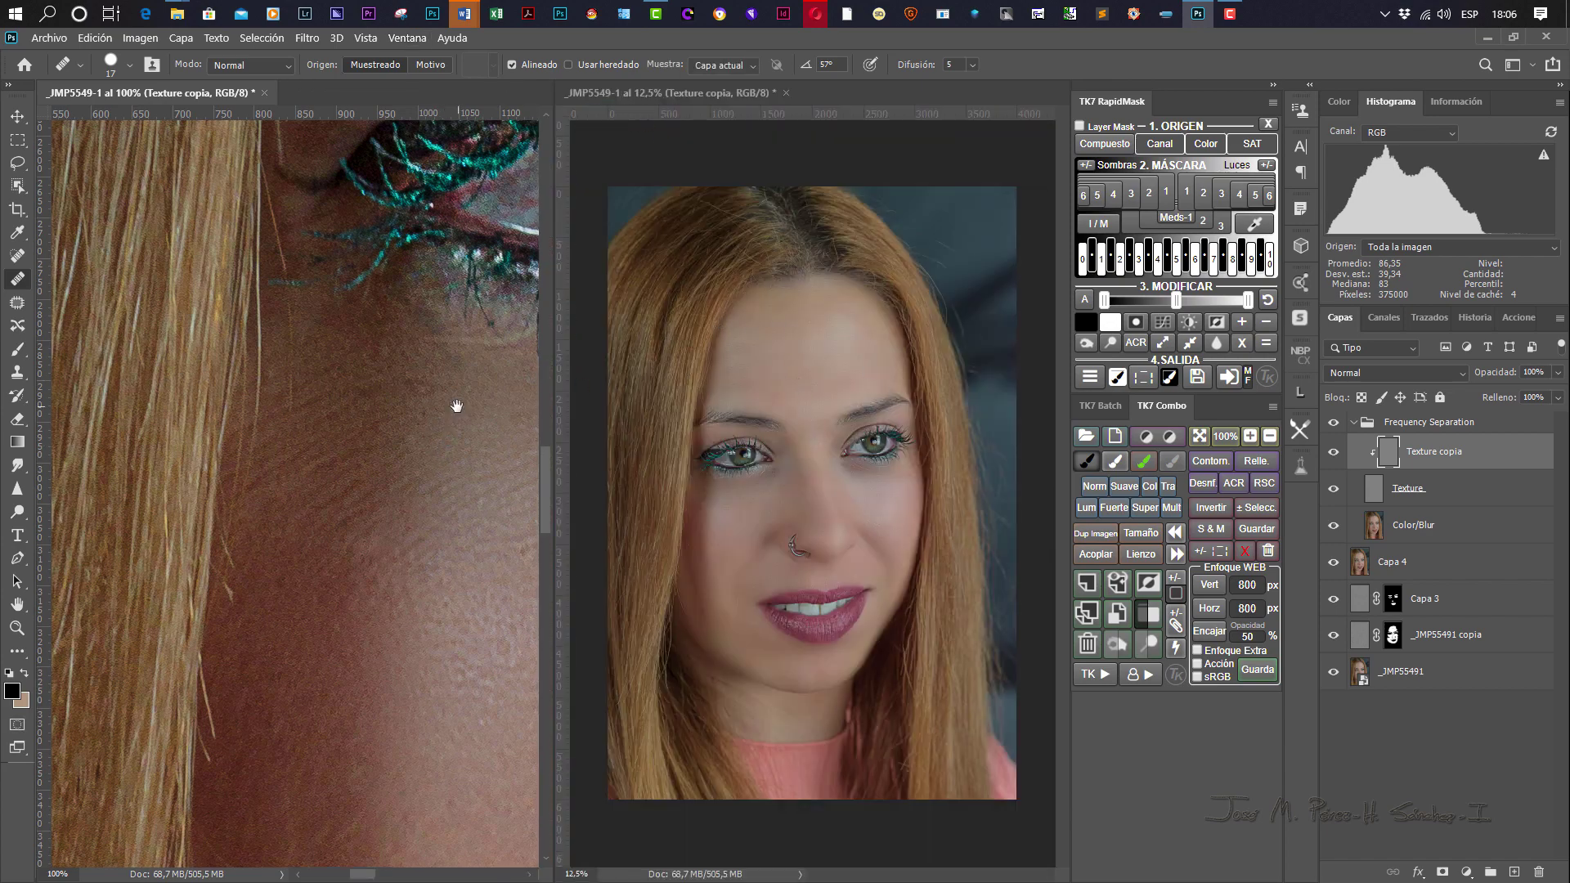
# Frame the outer eye area at 100% in the first window and the whole face at 25% in the second.
pyautogui.moveTo(456, 406); pyautogui.dragTo(374, 517)
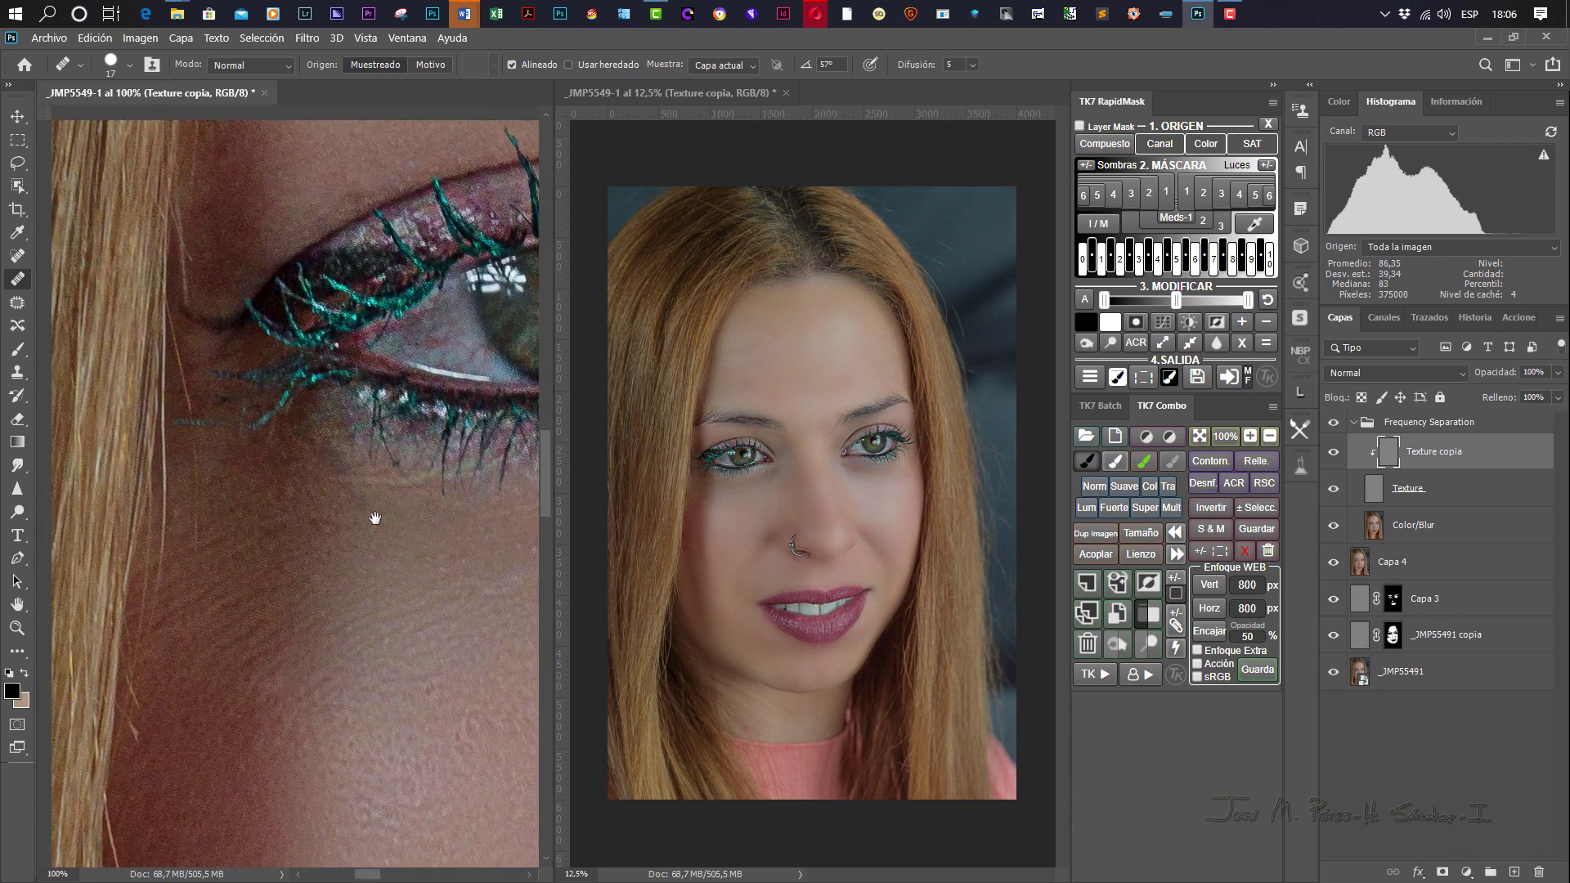
pyautogui.click(812, 346)
pyautogui.hotkey('ctrl', '+')
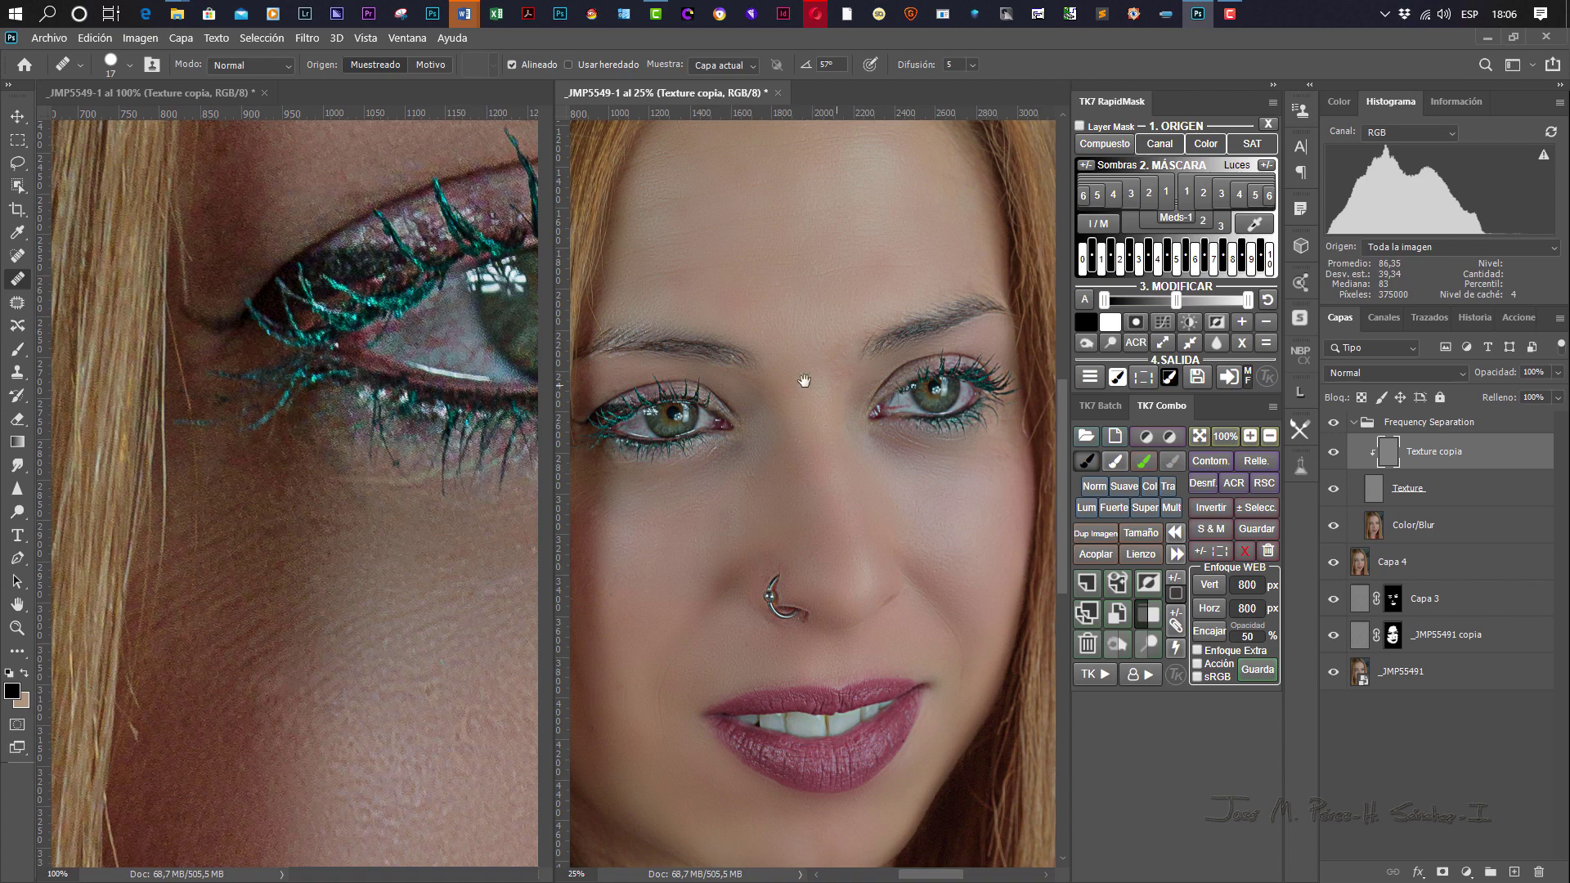
pyautogui.moveTo(806, 375); pyautogui.dragTo(931, 268)
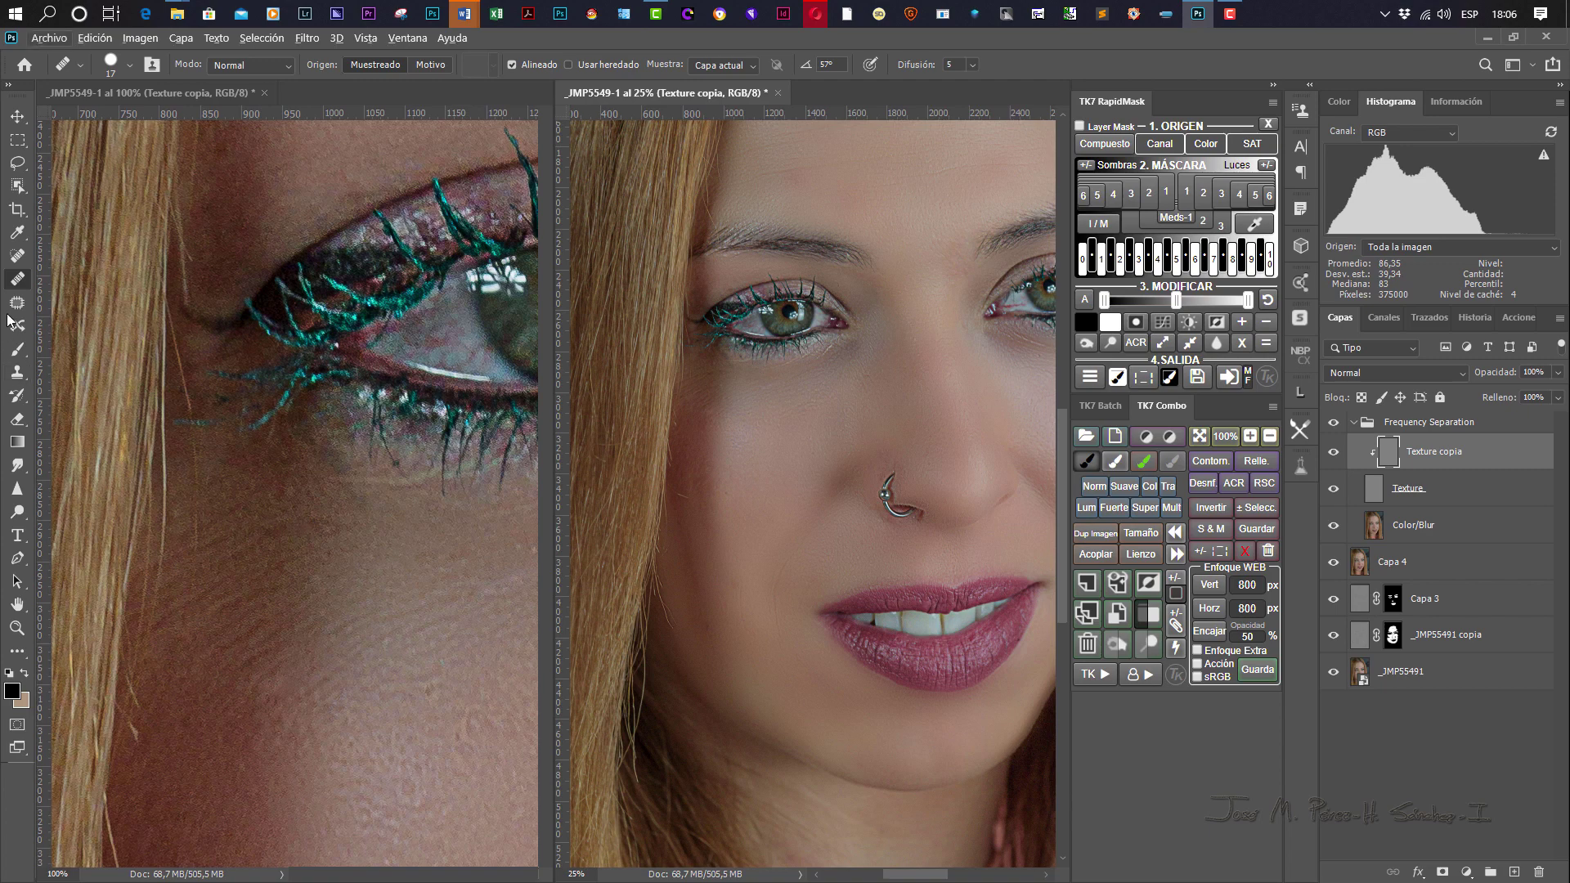
# In the 100% window, heal the fine lines just below the outer lower lashes, sampling adjacent skin.
pyautogui.click(340, 541)
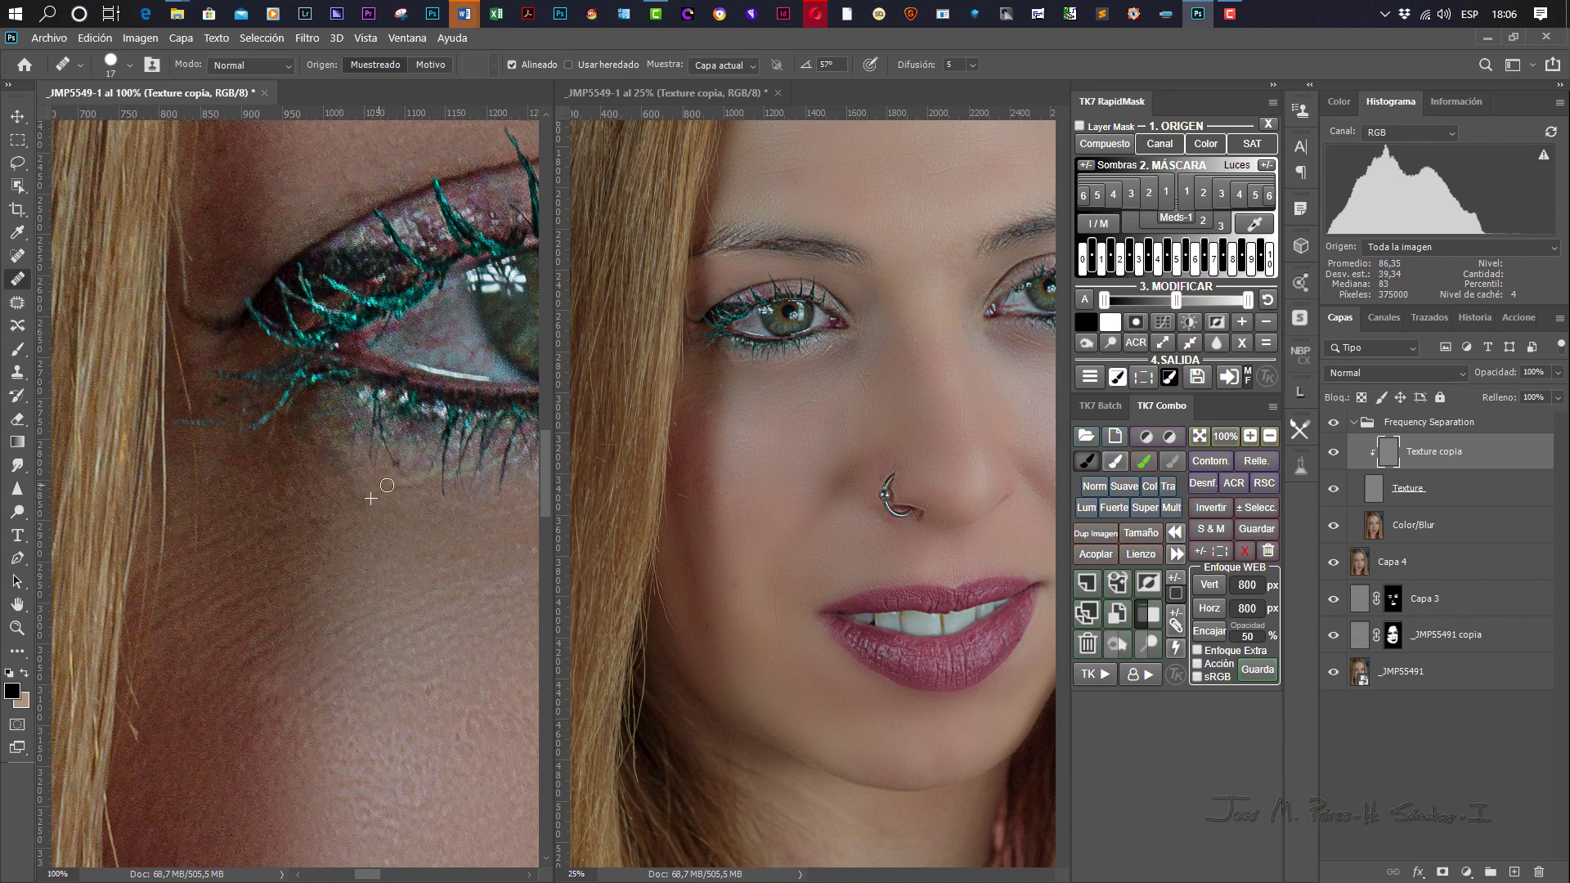
pyautogui.keyDown('alt'); pyautogui.click(334, 493); pyautogui.keyUp('alt')
pyautogui.moveTo(355, 498)
pyautogui.mouseDown()
pyautogui.moveTo(330, 503)
pyautogui.moveTo(337, 482)
pyautogui.mouseUp()
pyautogui.keyDown('alt'); pyautogui.click(344, 499); pyautogui.keyUp('alt')
pyautogui.keyDown('alt'); pyautogui.click(338, 515); pyautogui.keyUp('alt')
# Heal the uneven texture on the upper cheek below the left-hand eye, resampling clean skin beside each spot.
pyautogui.keyDown('alt'); pyautogui.click(314, 676); pyautogui.keyUp('alt')
pyautogui.moveTo(302, 697)
pyautogui.mouseDown()
pyautogui.moveTo(342, 667)
pyautogui.moveTo(329, 698)
pyautogui.mouseUp()
pyautogui.keyDown('alt'); pyautogui.click(358, 663); pyautogui.keyUp('alt')
pyautogui.keyDown('alt'); pyautogui.click(351, 675); pyautogui.keyUp('alt')
pyautogui.click(352, 660)
pyautogui.keyDown('alt'); pyautogui.click(392, 626); pyautogui.keyUp('alt')
pyautogui.click(380, 619)
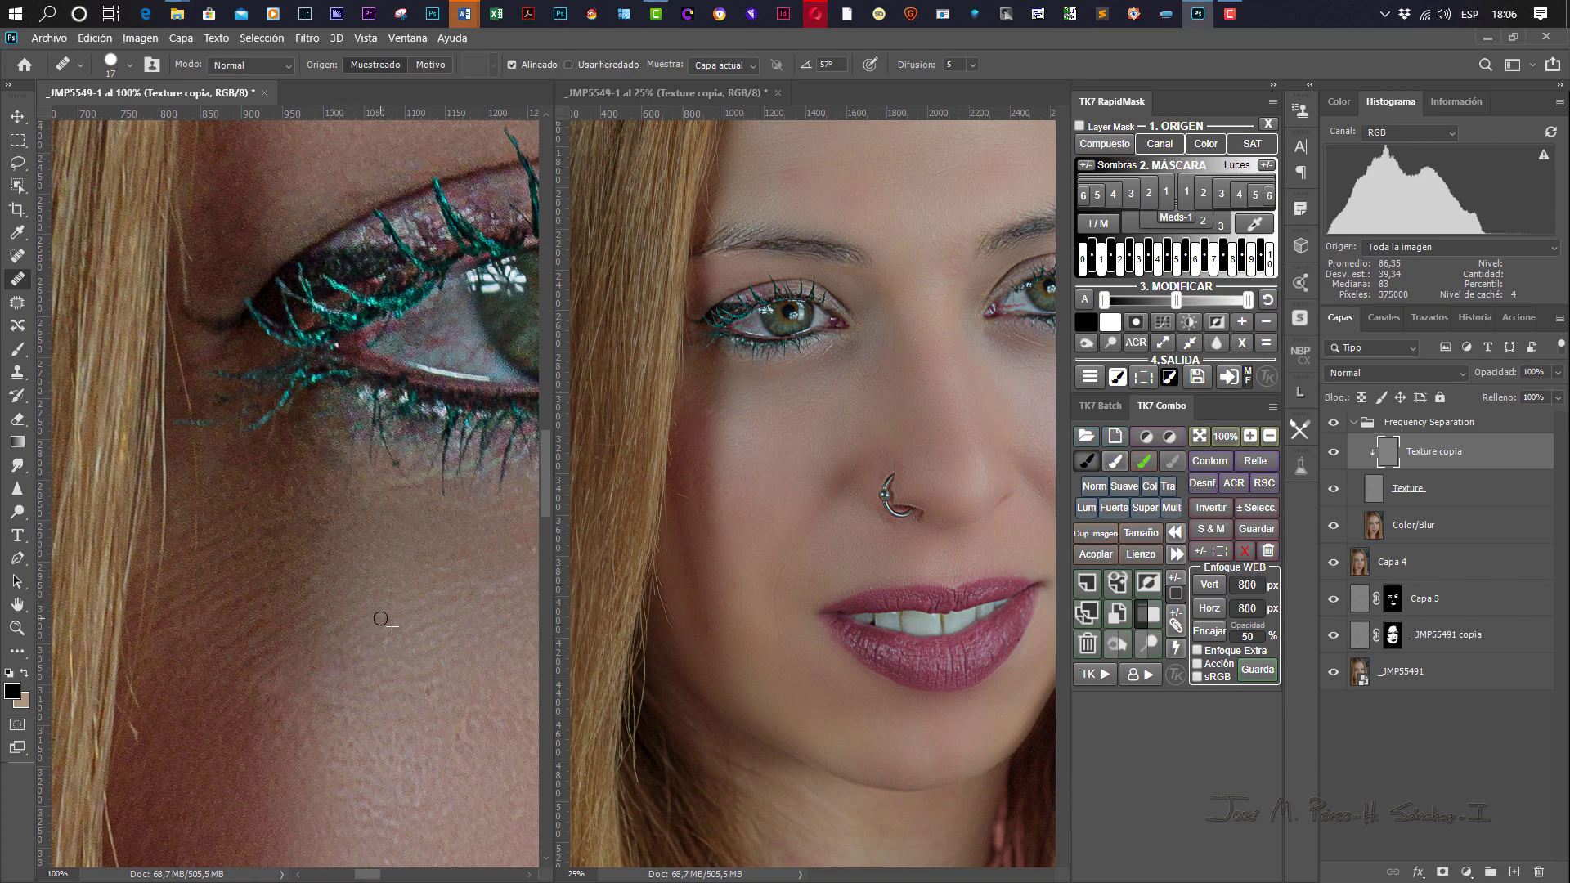
pyautogui.keyDown('alt'); pyautogui.click(295, 688); pyautogui.keyUp('alt')
pyautogui.click(317, 670)
# Heal the light crease lines beneath the inner corner and lower lashes of the left-hand eye, and check the face at 33.33%.
pyautogui.scroll(-2, 474, 506)
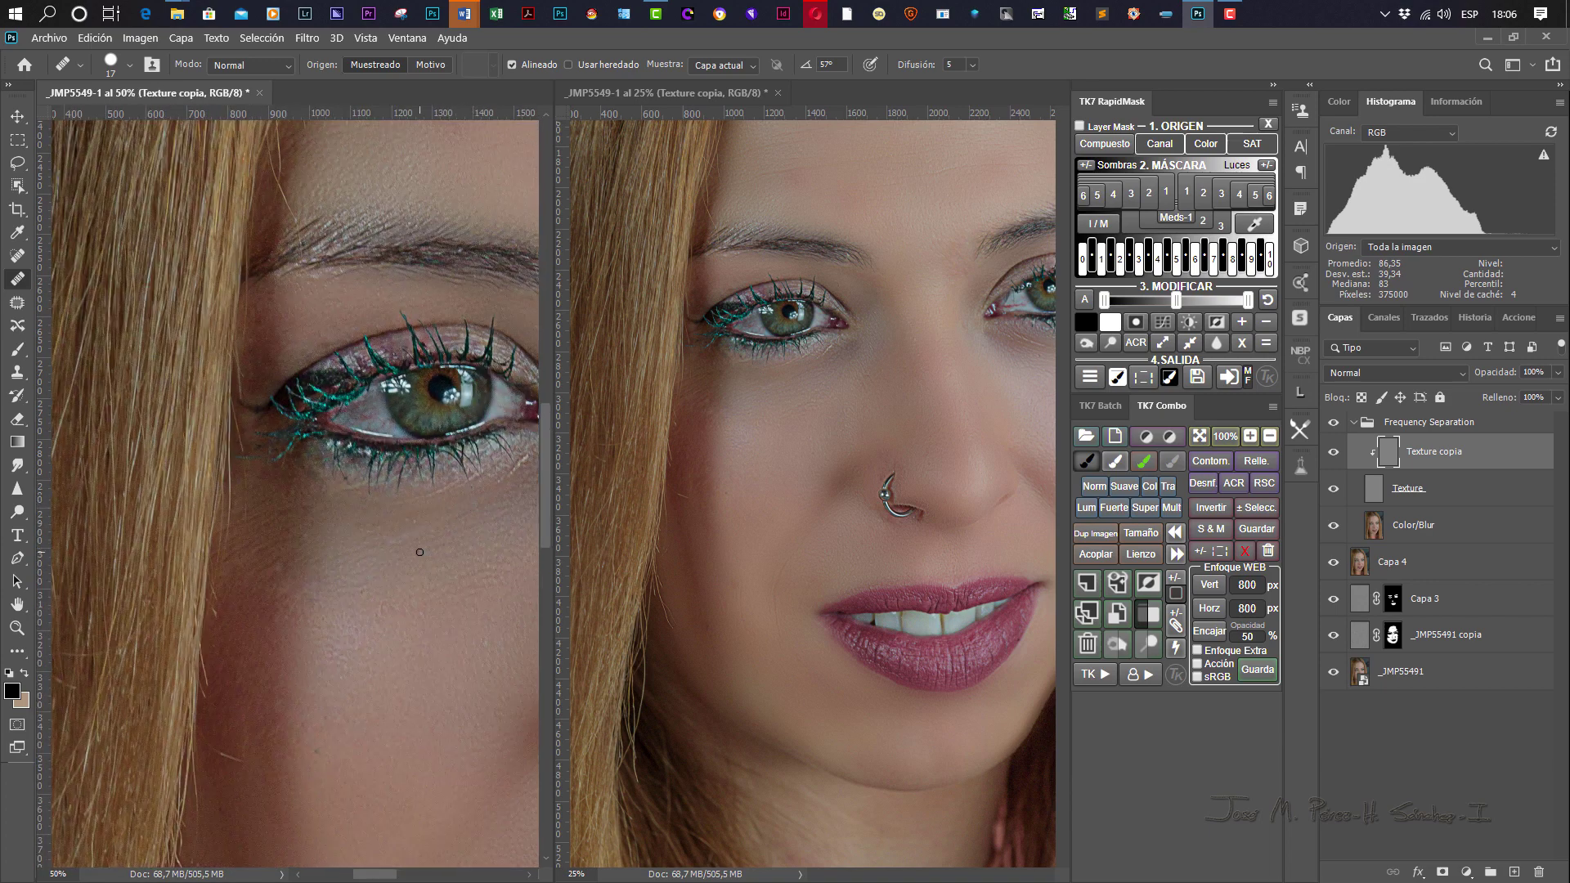
pyautogui.moveTo(419, 552); pyautogui.dragTo(196, 574)
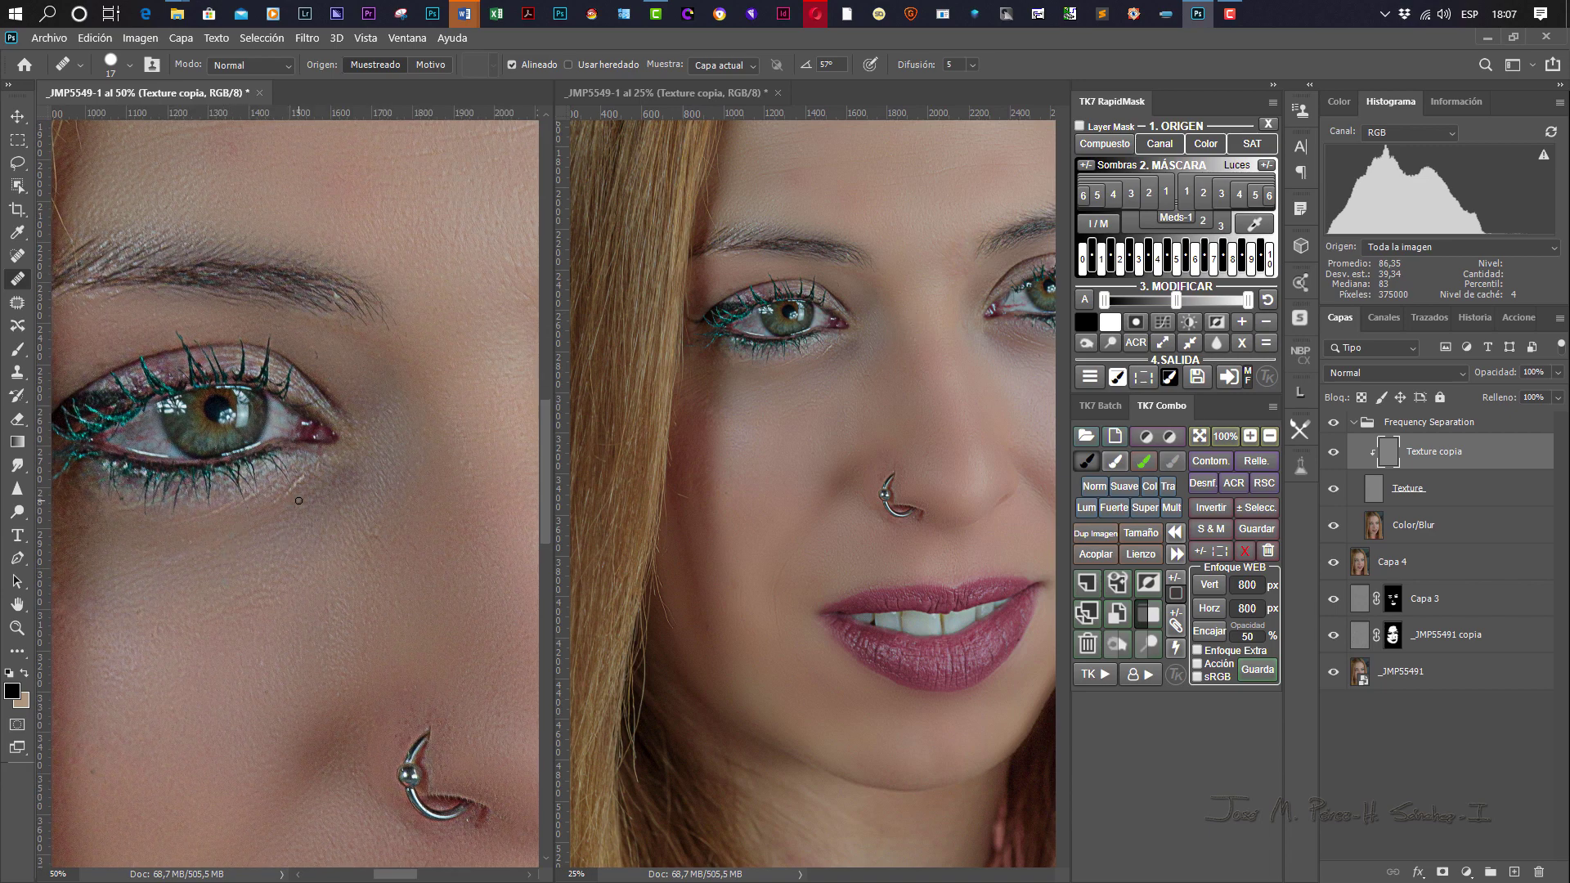
pyautogui.scroll(2, 298, 500)
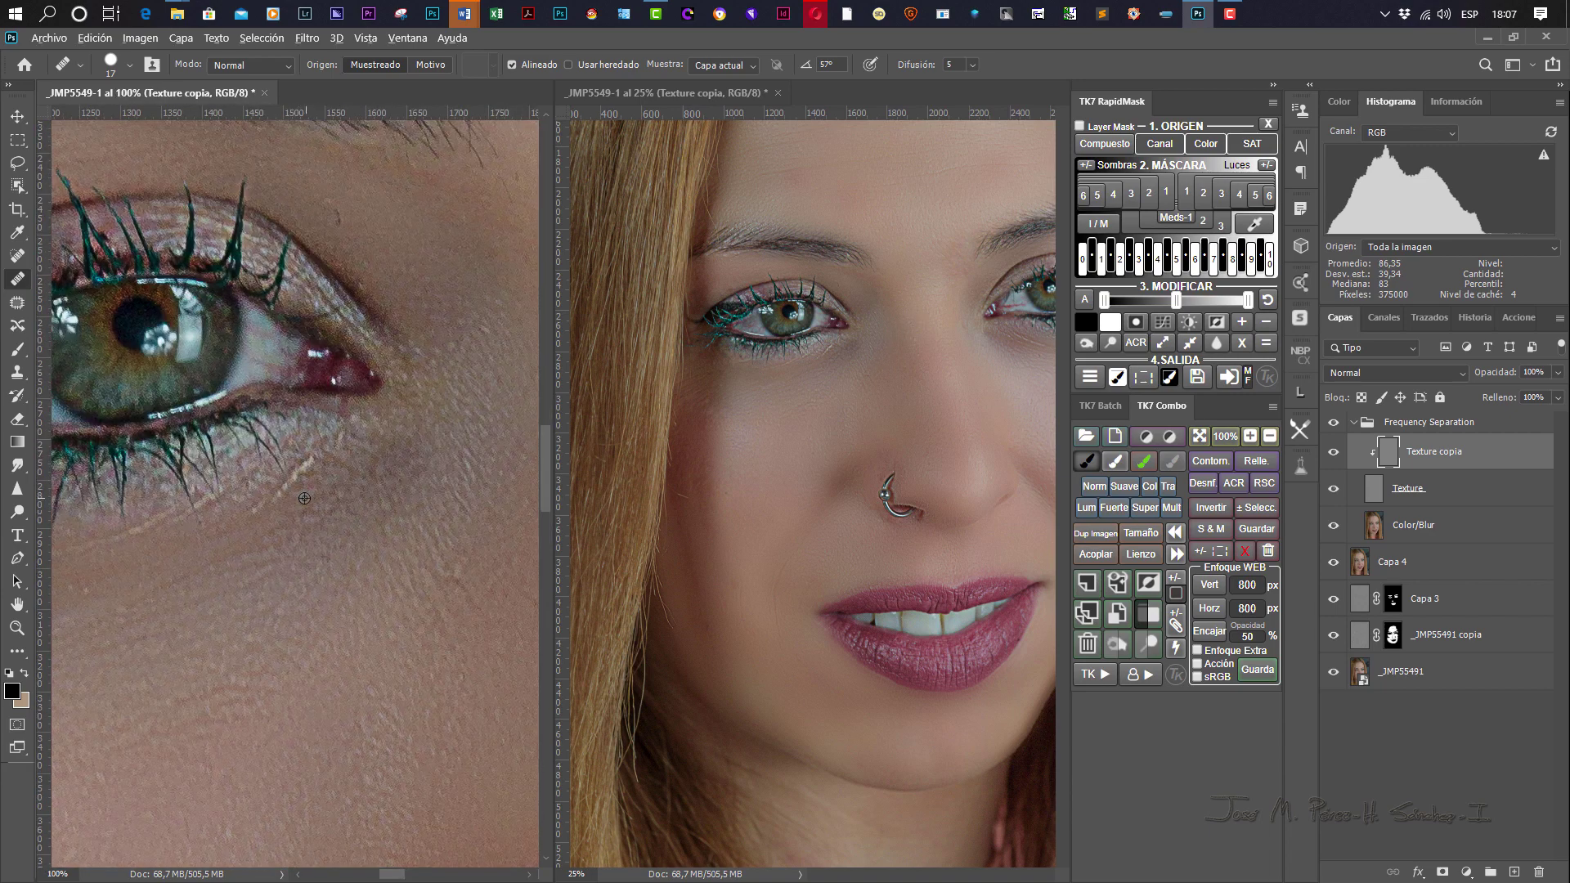
pyautogui.keyDown('alt'); pyautogui.click(289, 500); pyautogui.keyUp('alt')
pyautogui.moveTo(257, 510); pyautogui.dragTo(307, 469)
pyautogui.moveTo(123, 536); pyautogui.dragTo(183, 520)
pyautogui.hotkey('ctrl', '-')
pyautogui.hotkey('ctrl', '-')
pyautogui.hotkey('ctrl', '-')
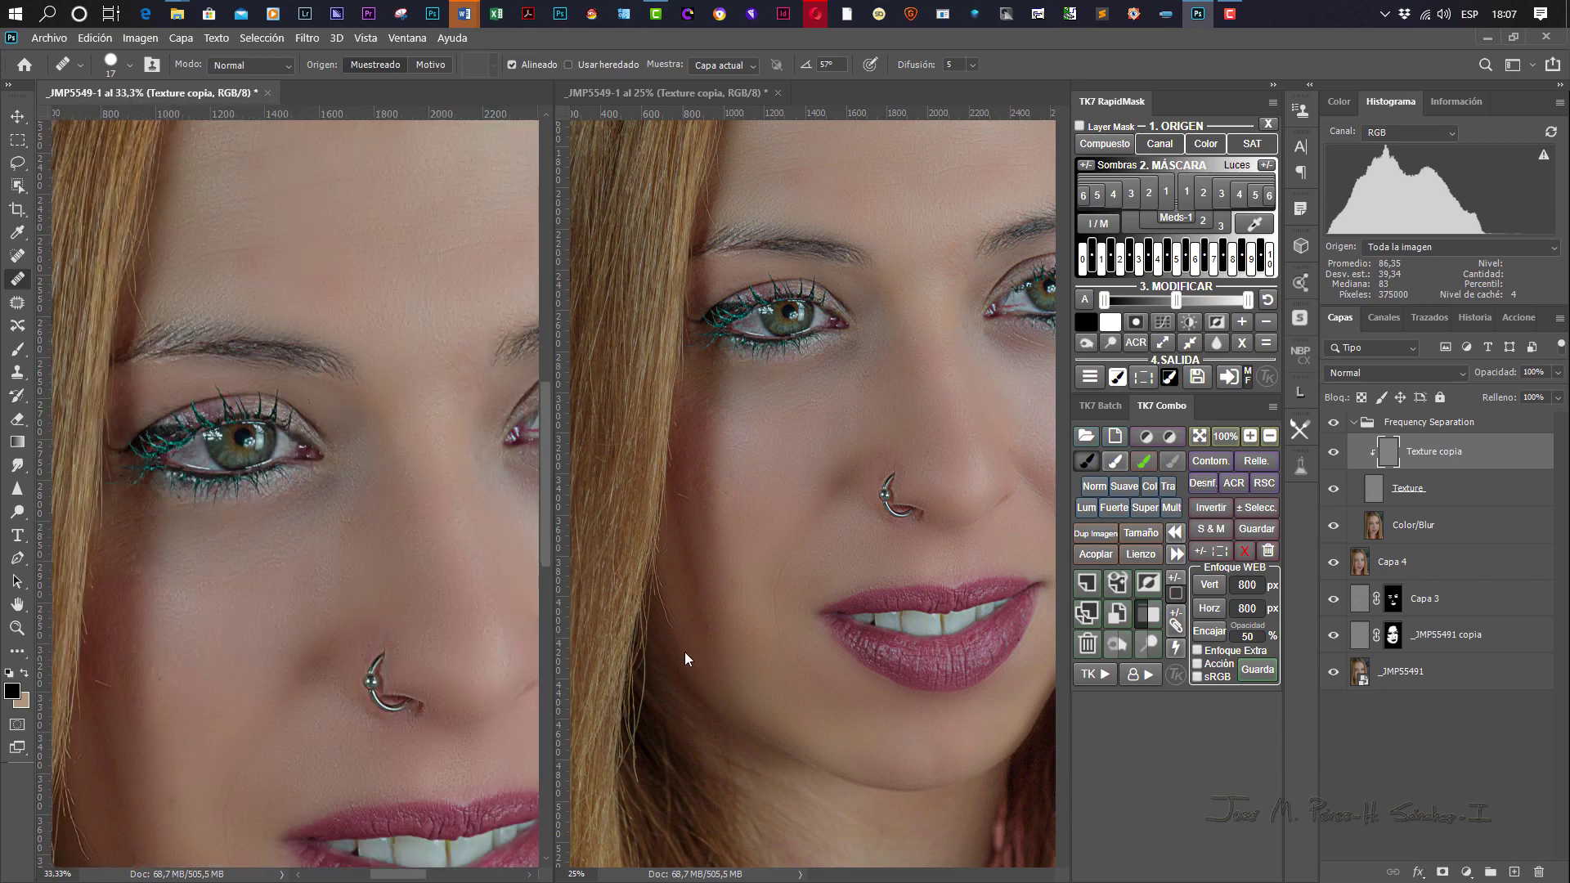